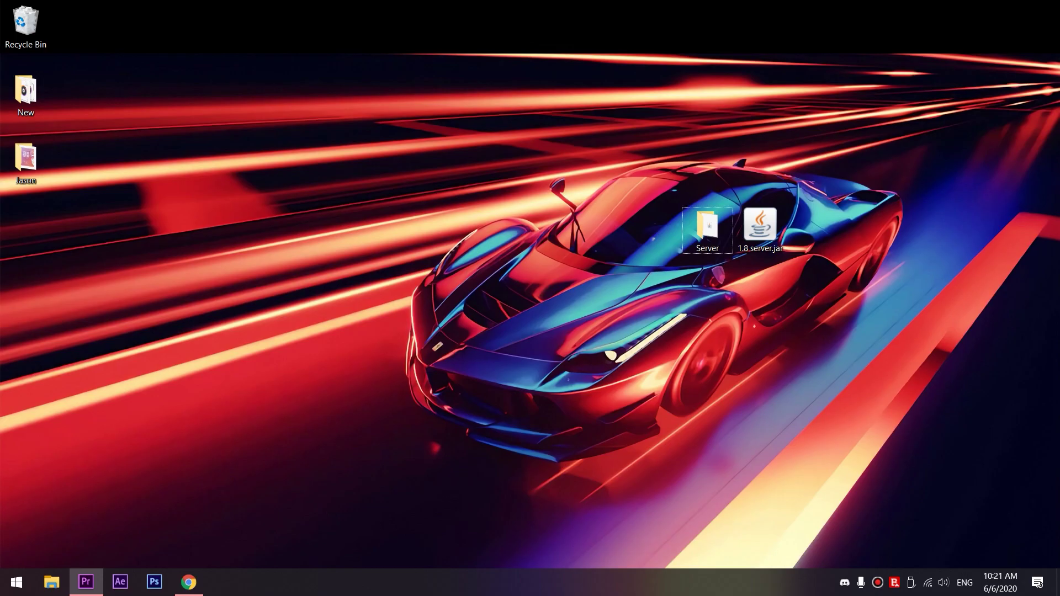
Move 1.8_server.jar from the desktop into the Server folder and open that folder
left_click(760, 231)
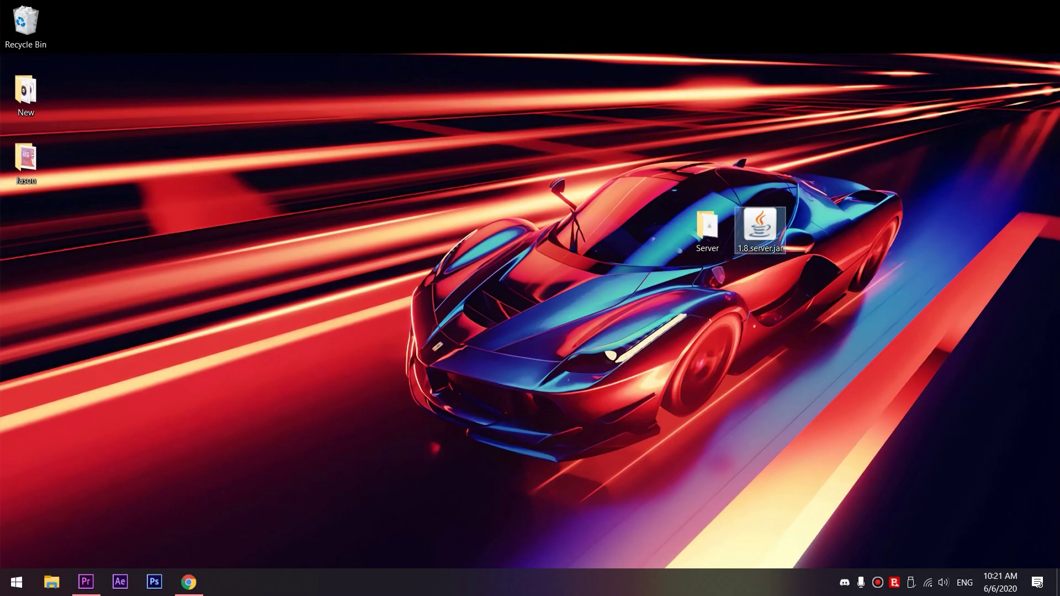
left_click_drag(761, 229, 708, 230)
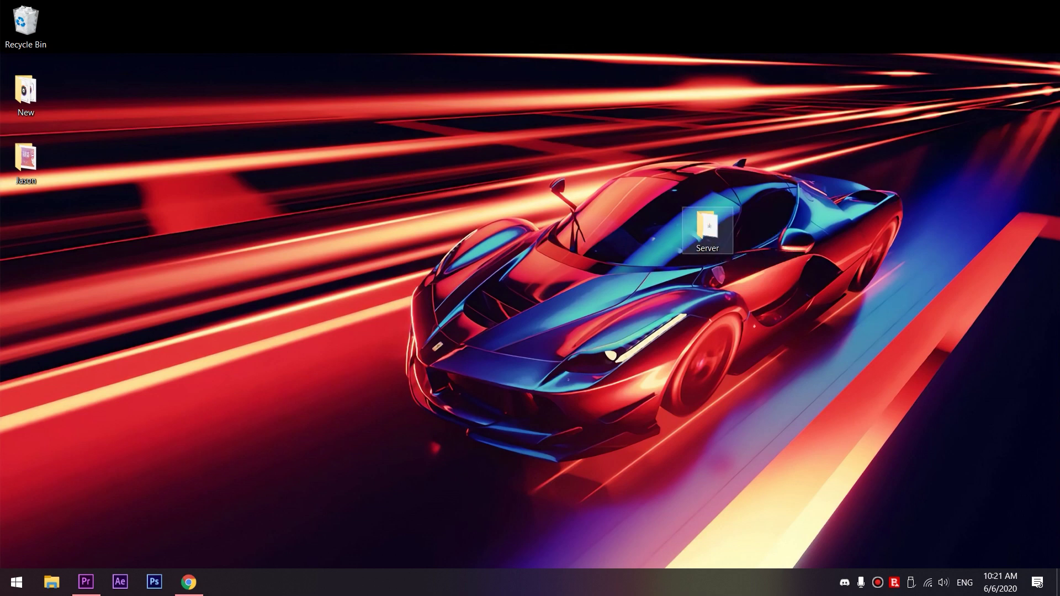
double_click(707, 231)
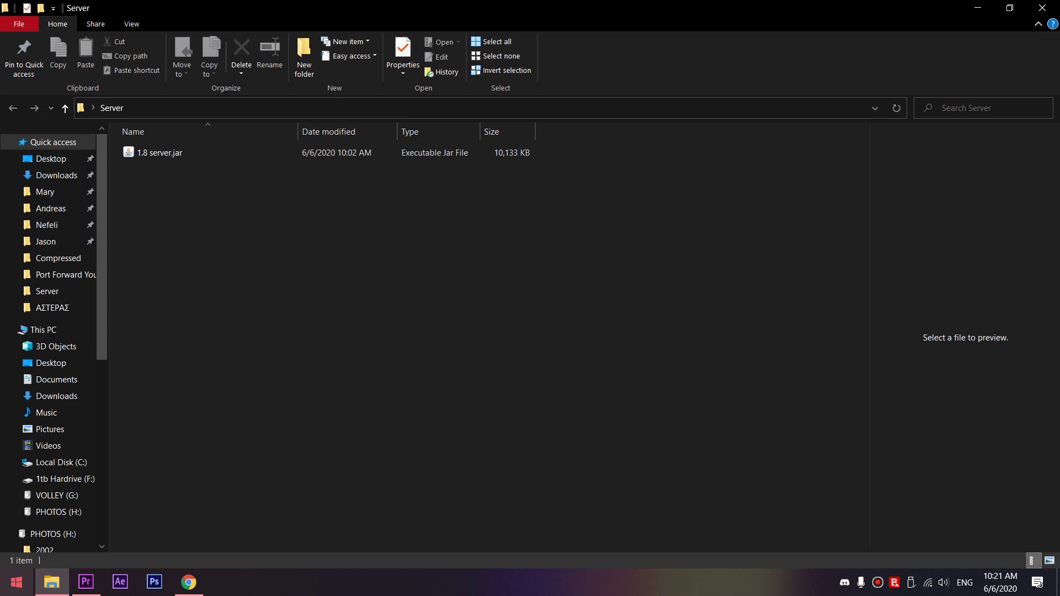
Open Notepad and paste the copied run-file code into the blank document
left_click(17, 582)
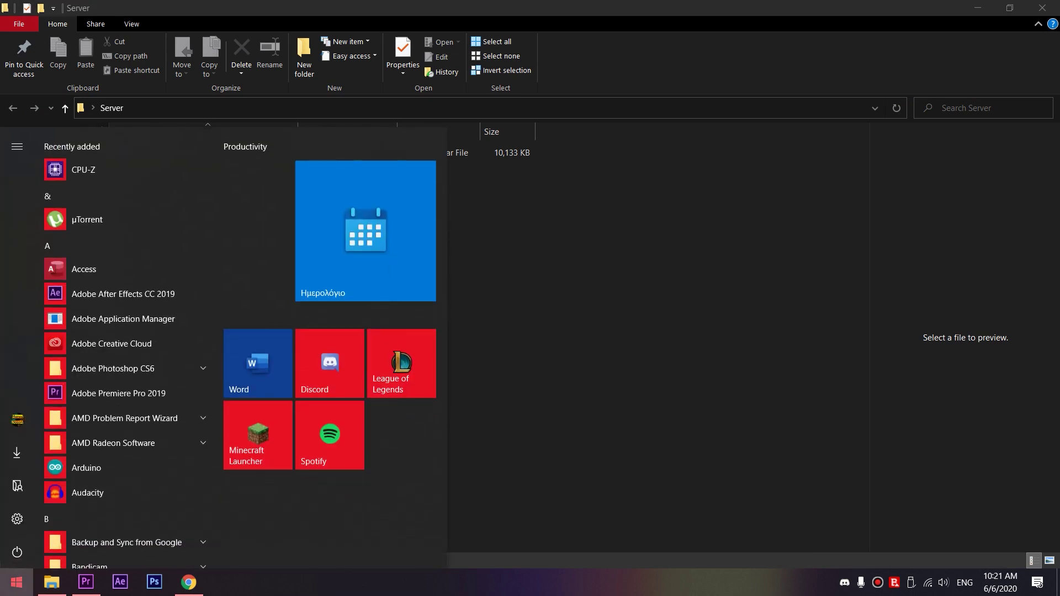
type("notw")
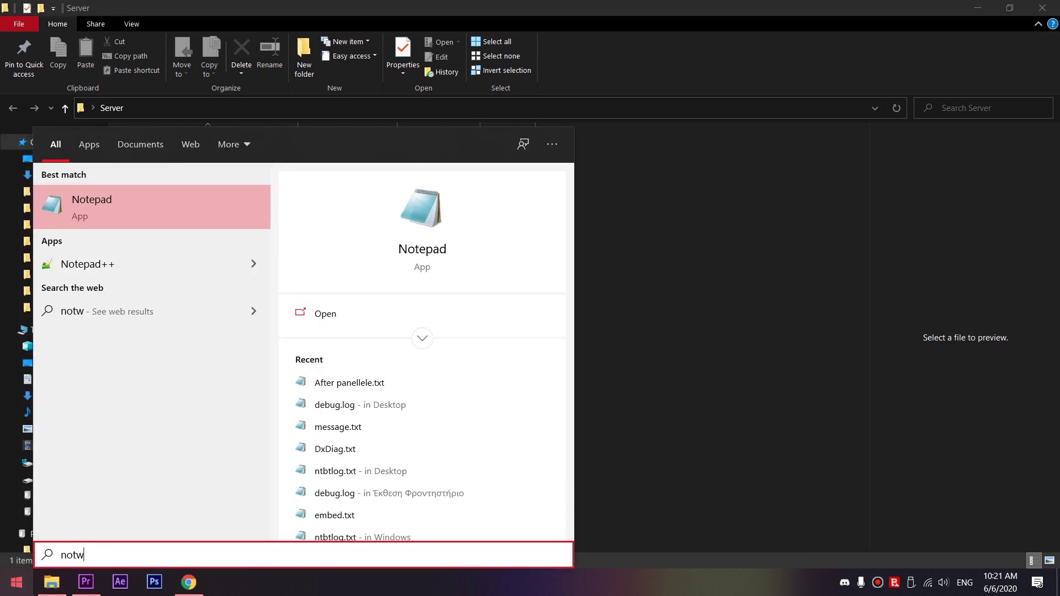
key("Return")
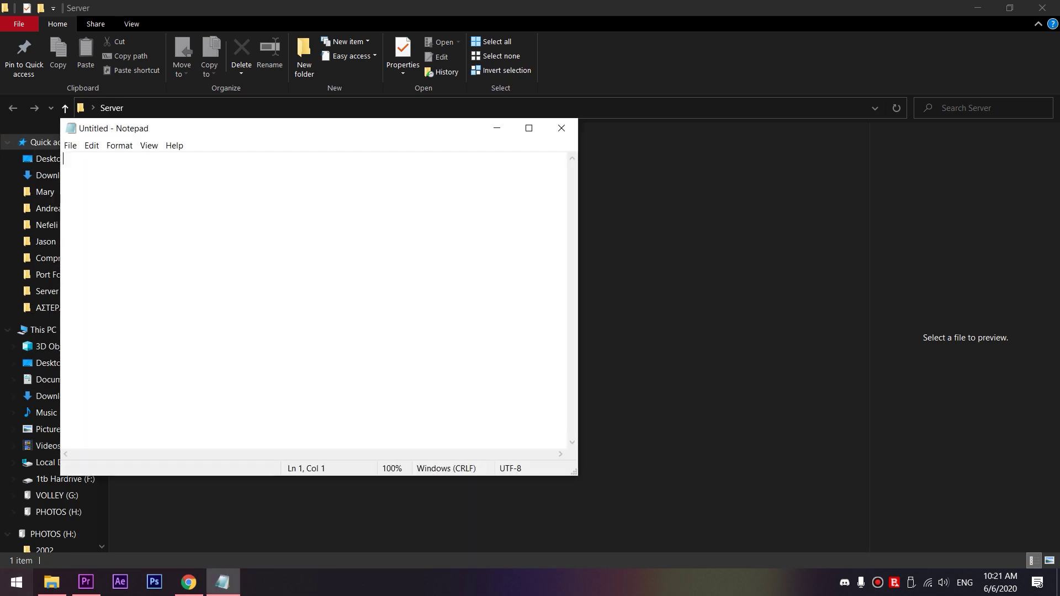
type("Code for the \"Run\" file: java -Xmx1024M -Xms1024M -jar {Insert The Forge Name File Here}.jar nogui")
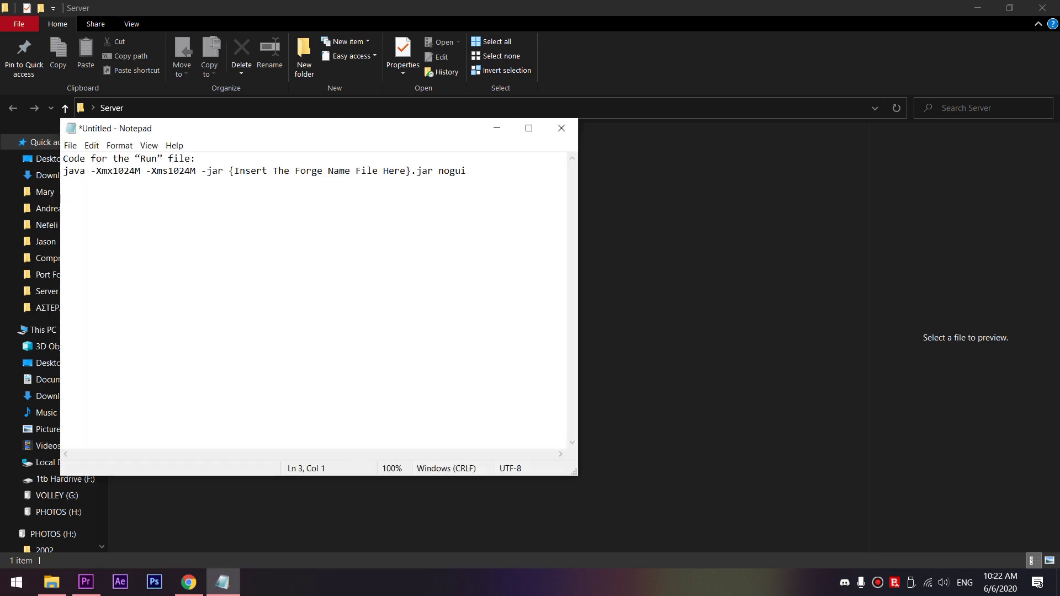
Delete the heading line "Code for the “Run” file:" so the java command starts the document
key("ctrl+Home")
key("shift+End")
key("Delete")
key("Delete")
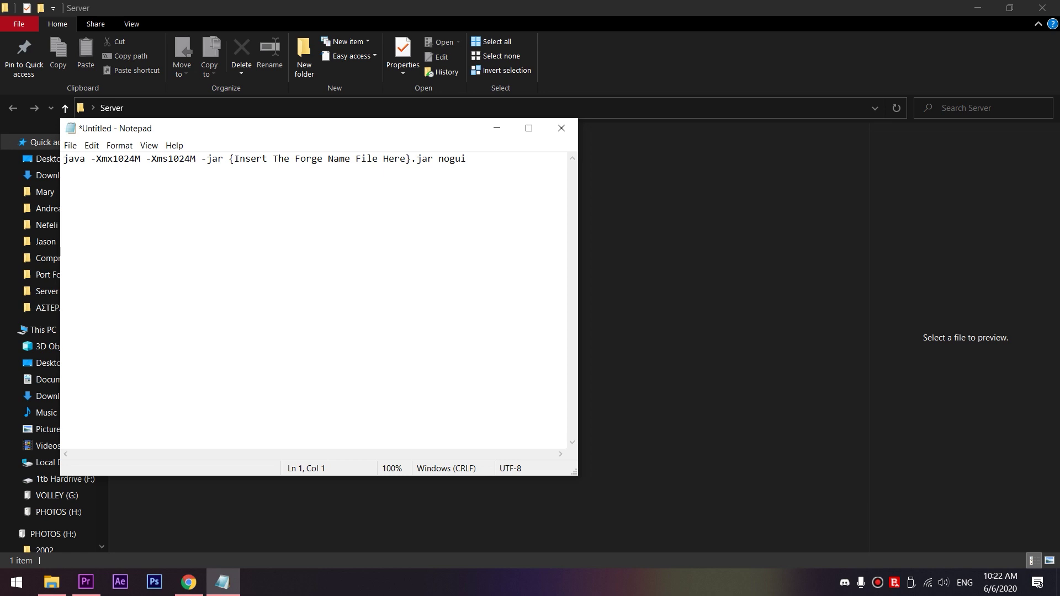
Replace the {Insert The Forge Name File Here} placeholder in the java command with 1.8_server
key("shift+Right")
key("shift+Right")
key("shift+Right")
key("shift+Right")
key("shift+Right")
key("shift+Right")
key("shift+Right")
key("shift+Right")
key("shift+Right")
key("shift+Right")
key("shift+Right")
key("shift+Right")
key("shift+Right")
key("shift+Right")
key("shift+Right")
key("shift+Right")
key("shift+Right")
key("shift+Right")
key("shift+Right")
key("shift+Right")
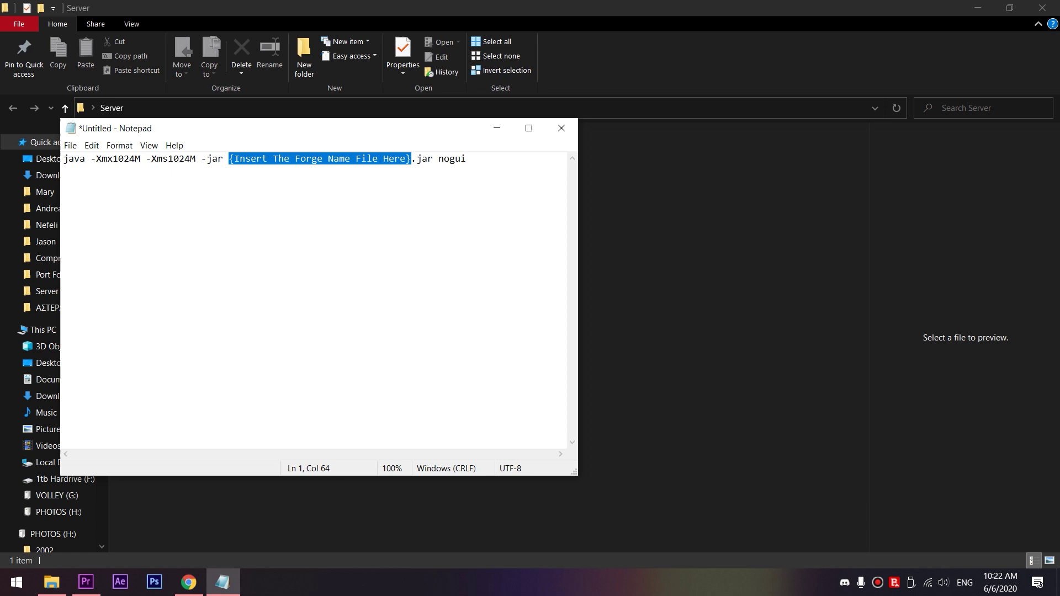
key("Delete")
type("1.8/")
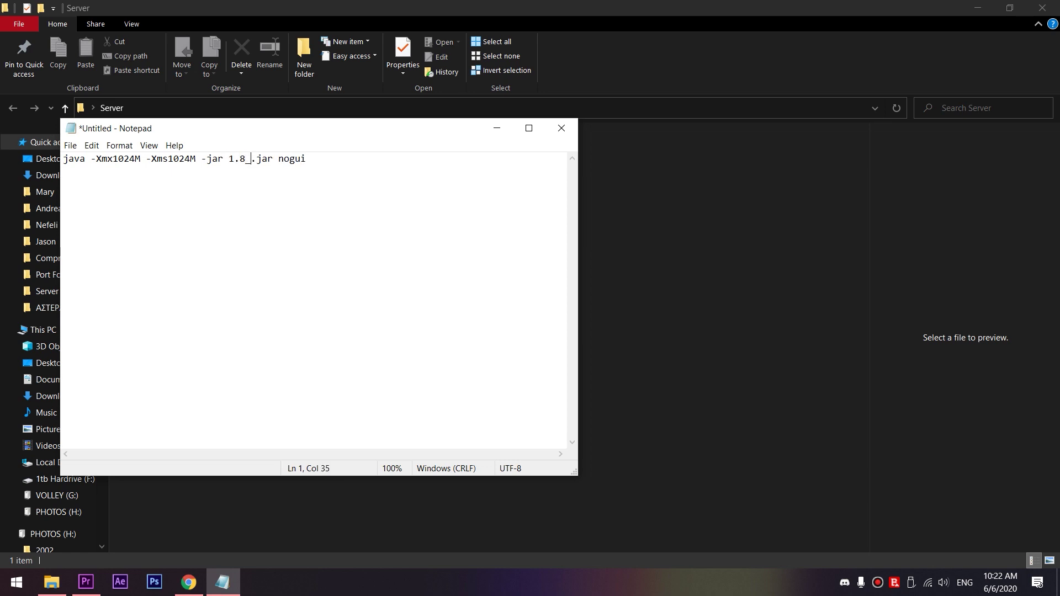
type("server")
Save the document in the Server folder as run.bat
key("ctrl+s")
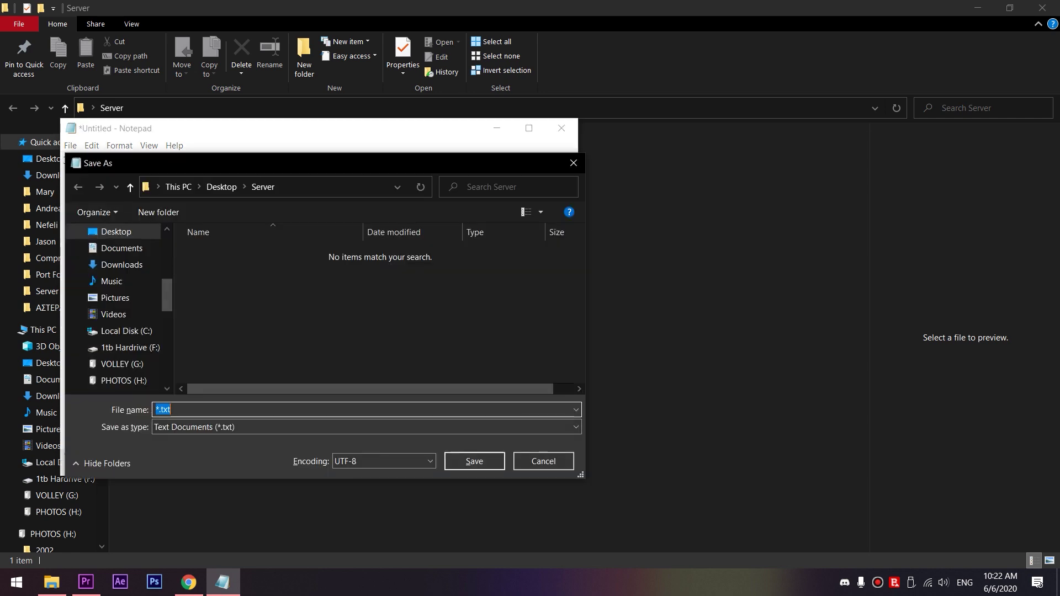
key("End")
key("BackSpace")
key("BackSpace")
key("BackSpace")
key("BackSpace")
key("BackSpace")
type("run.bat")
key("Return")
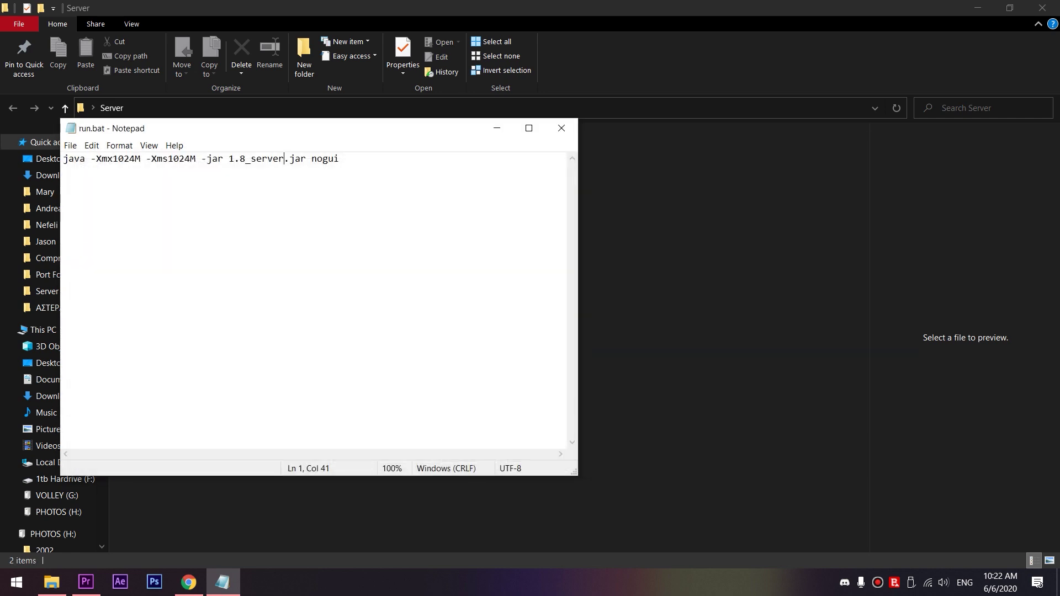
Close Notepad, run run.bat to generate the server files, and close the console window
left_click(561, 128)
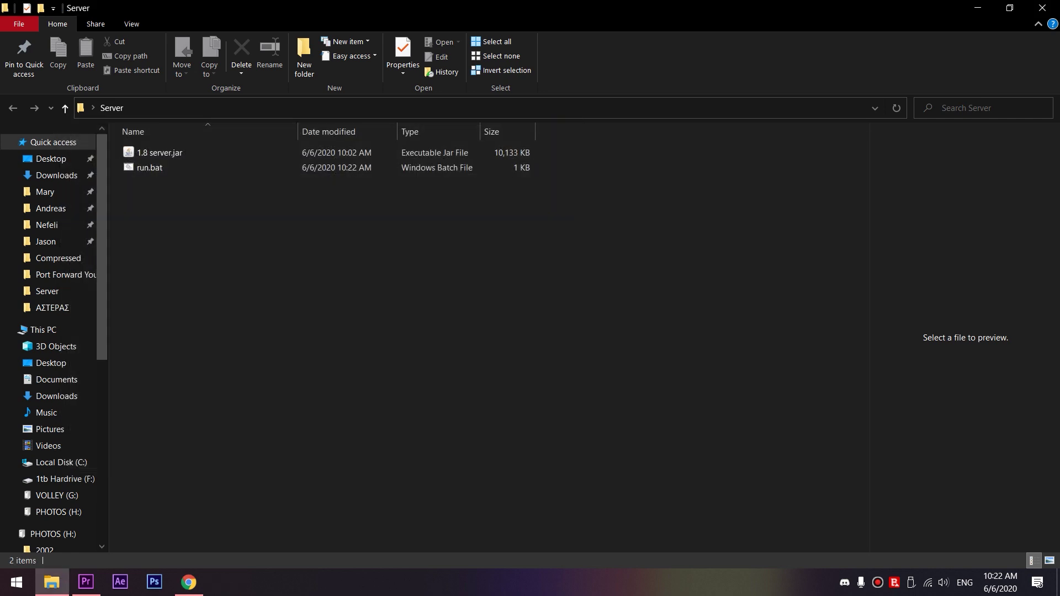
double_click(144, 168)
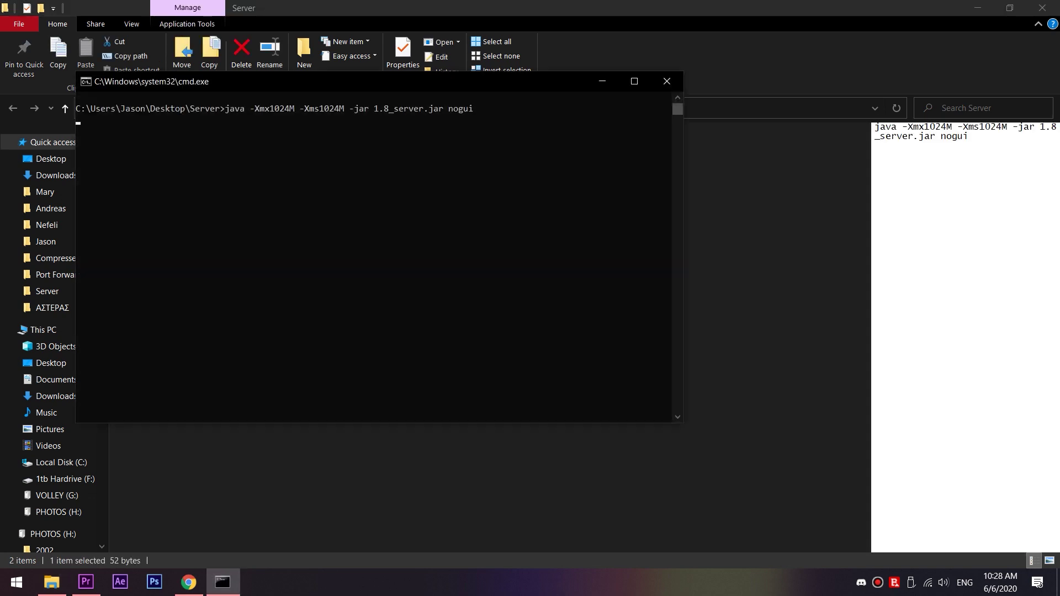
left_click_drag(354, 81, 586, 187)
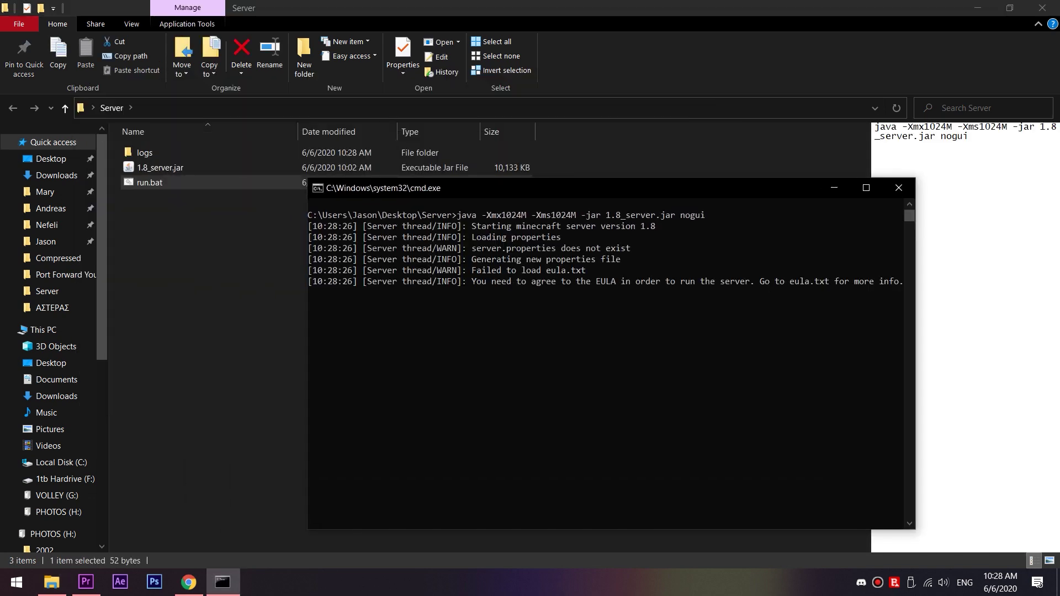
left_click(898, 187)
Set eula to true in eula.txt, then save and close the file
double_click(149, 182)
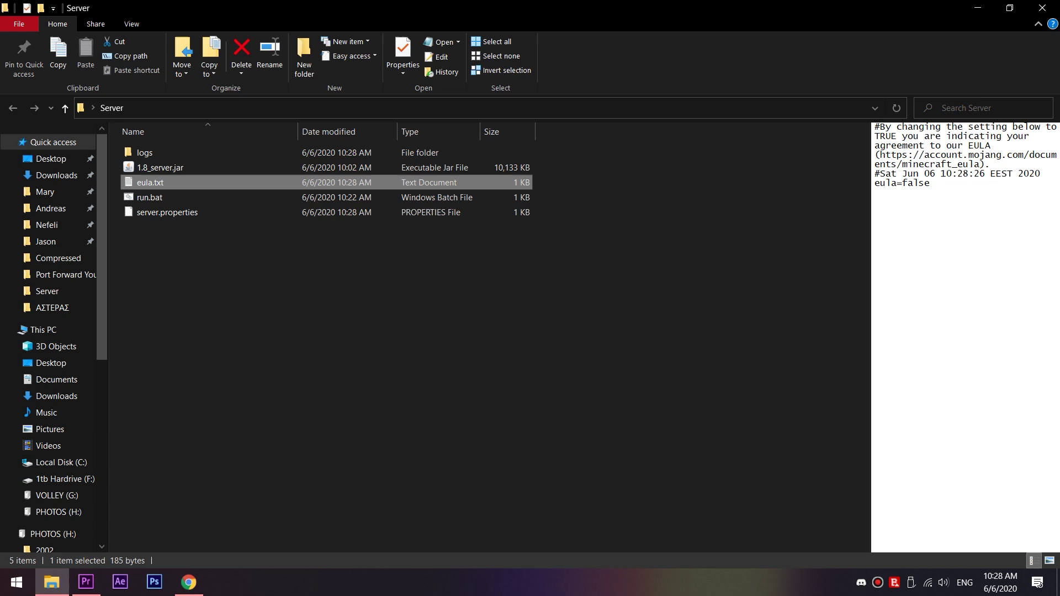
left_click_drag(118, 183, 90, 183)
type("true")
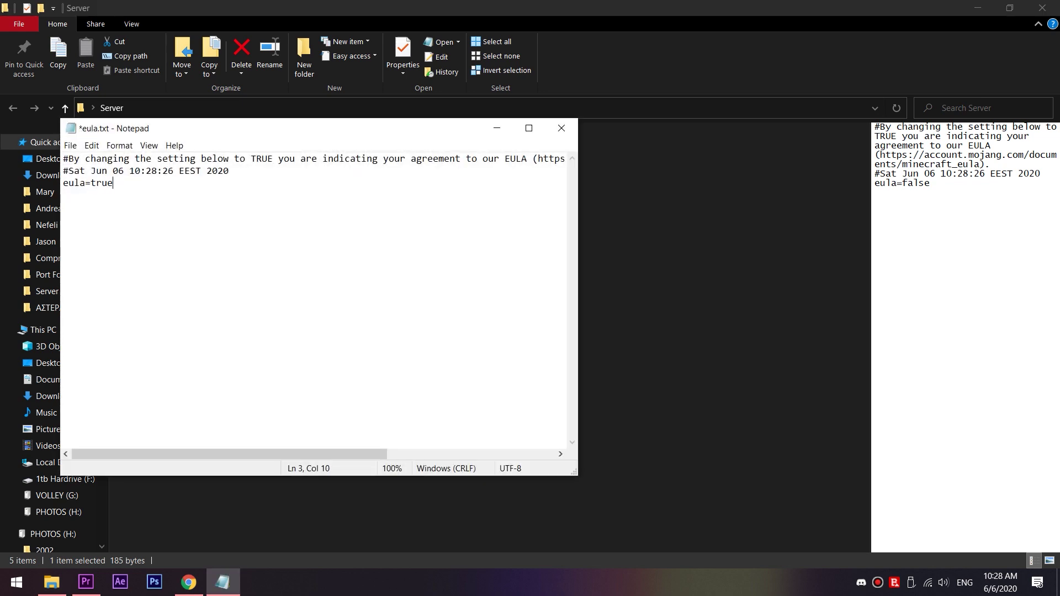
key("ctrl+s")
key("alt+F4")
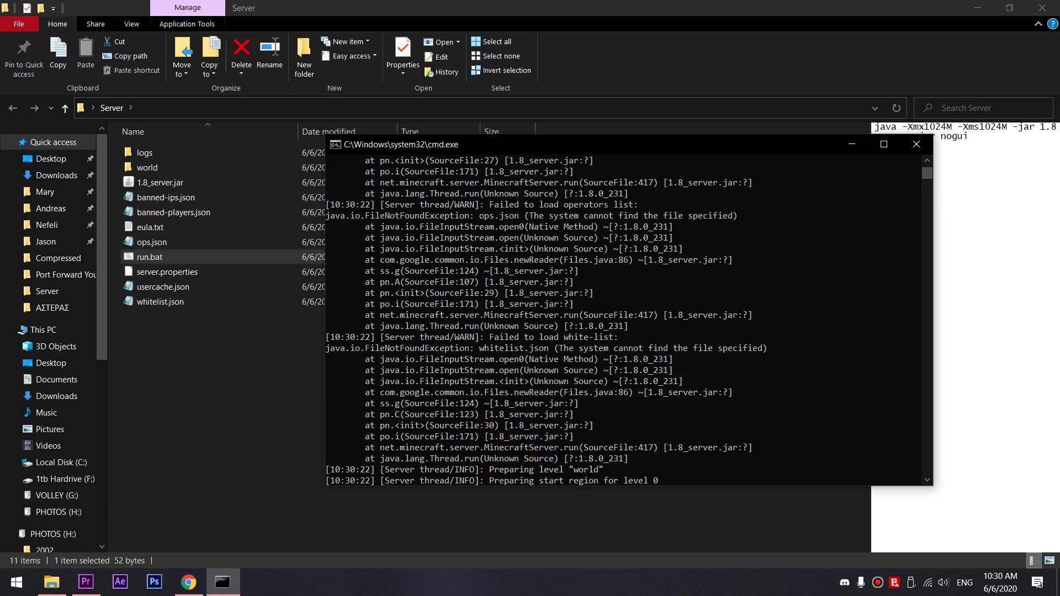
Examine the Minecraft server's startup log in the console window
scroll(622, 320, "up", 2)
left_click_drag(709, 326, 328, 336)
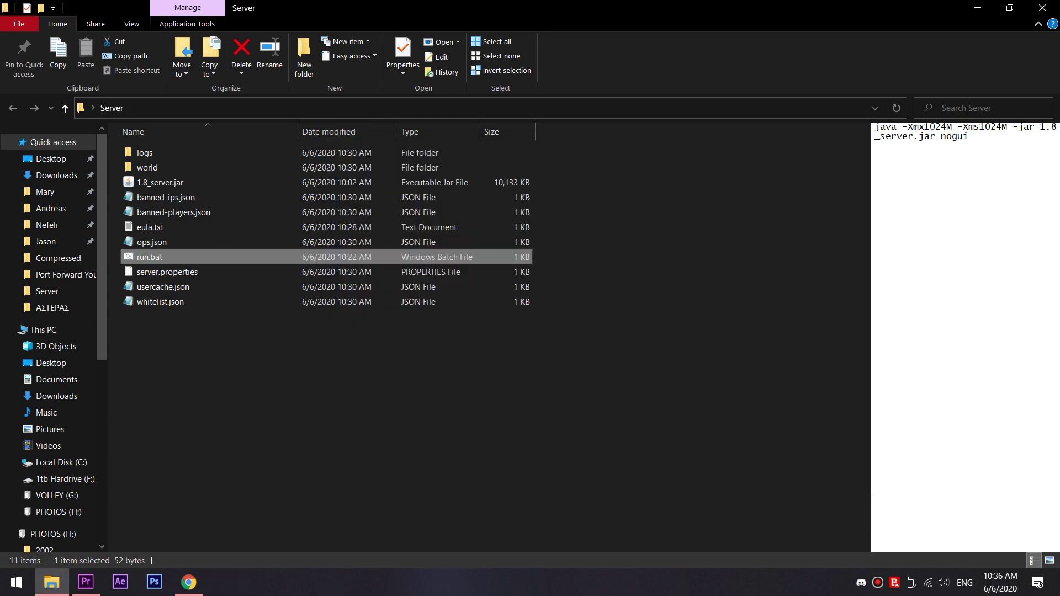
Search Windows for cmd and launch Command Prompt as administrator
key("super")
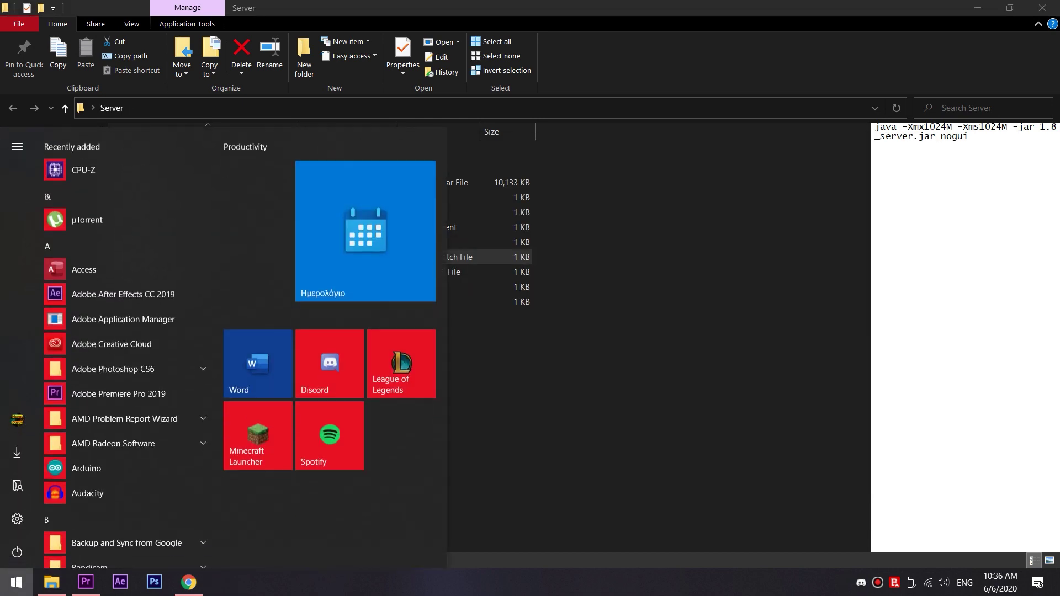
key("Escape")
key("super")
type("cmd")
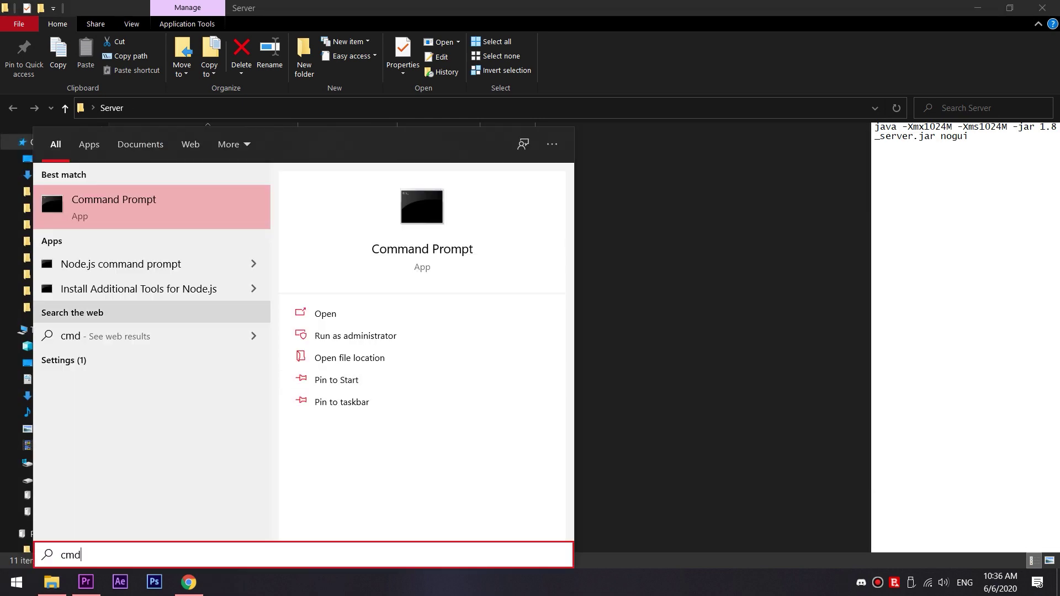
right_click(174, 202)
key("Down")
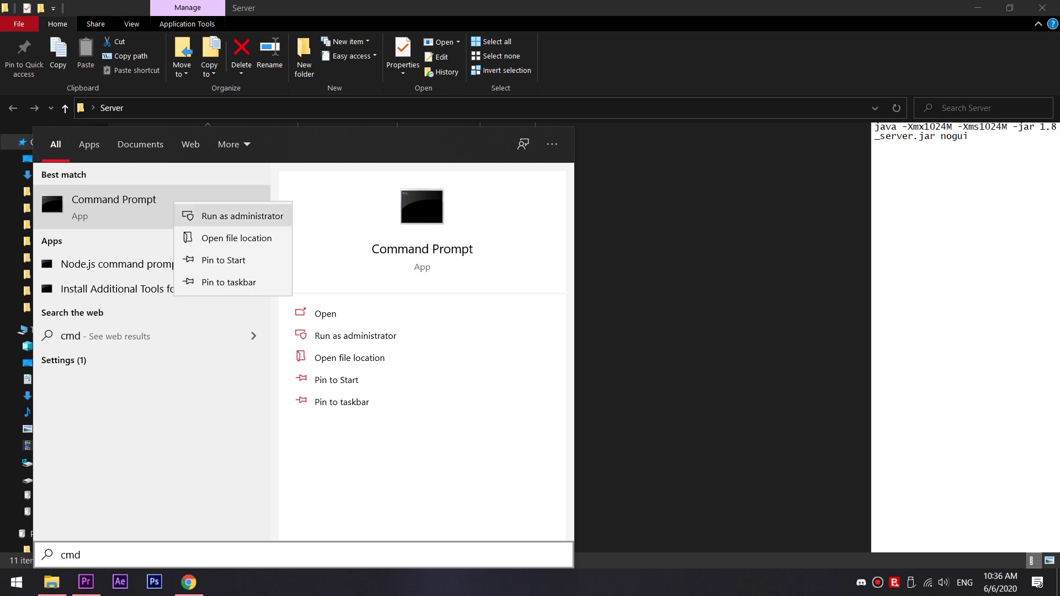
key("Return")
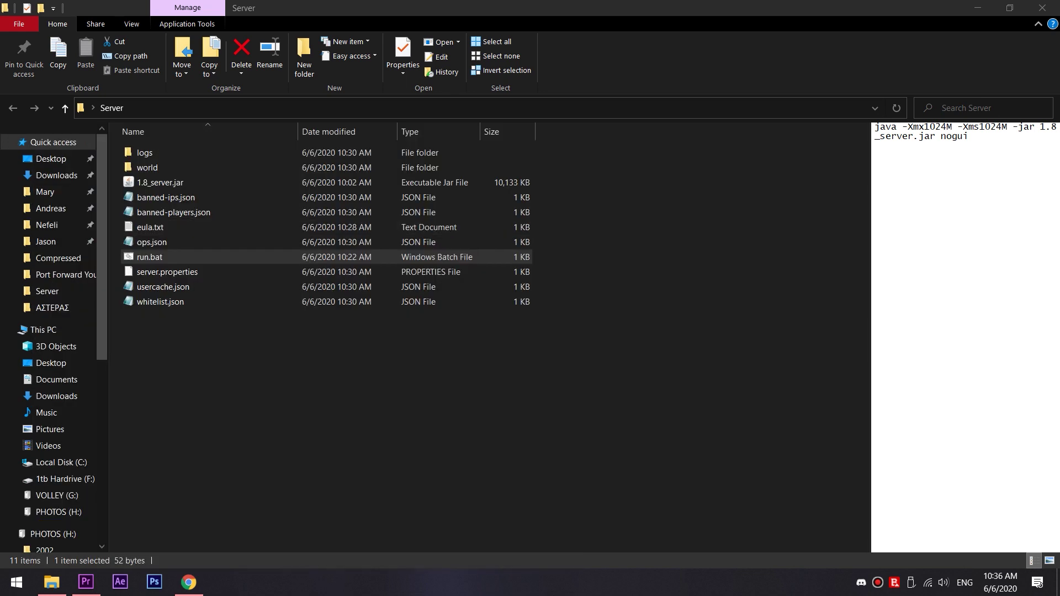
left_click(353, 254)
key("Escape")
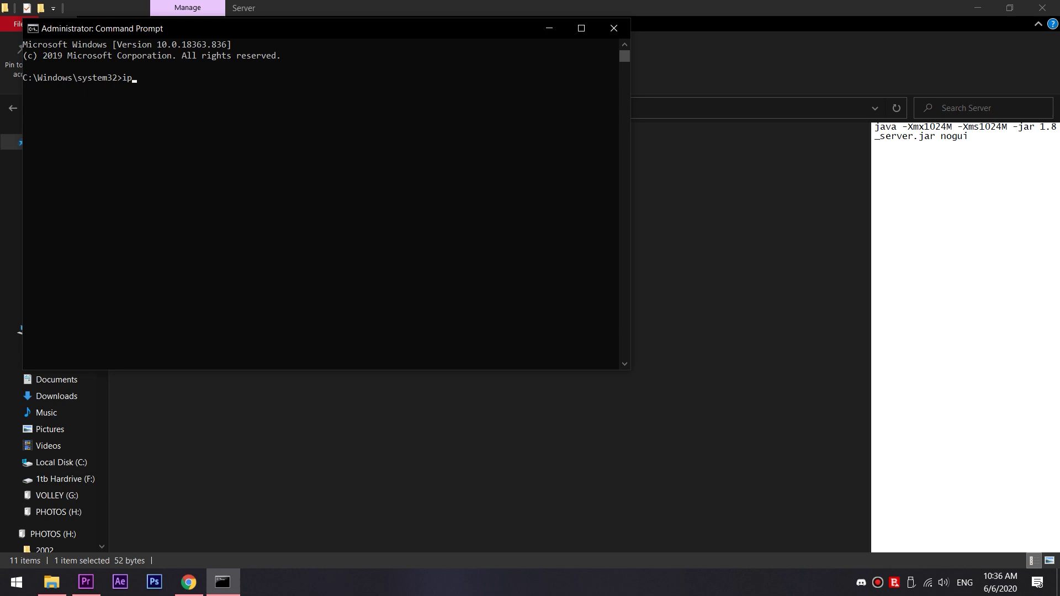
Run ipconfig in the administrator Command Prompt to list the network adapter addresses
type("ipconfig")
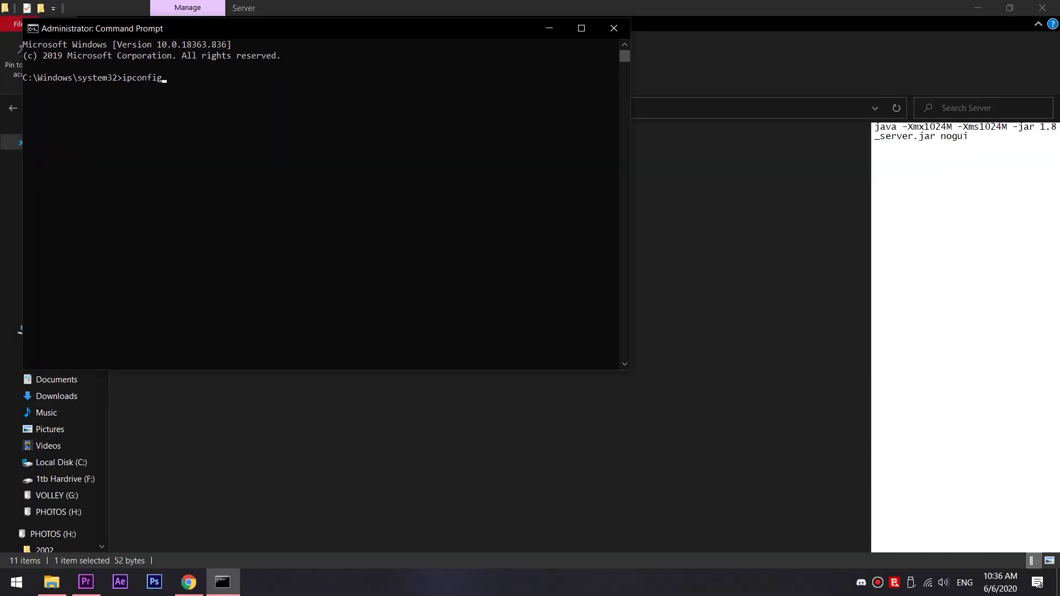
key("Return")
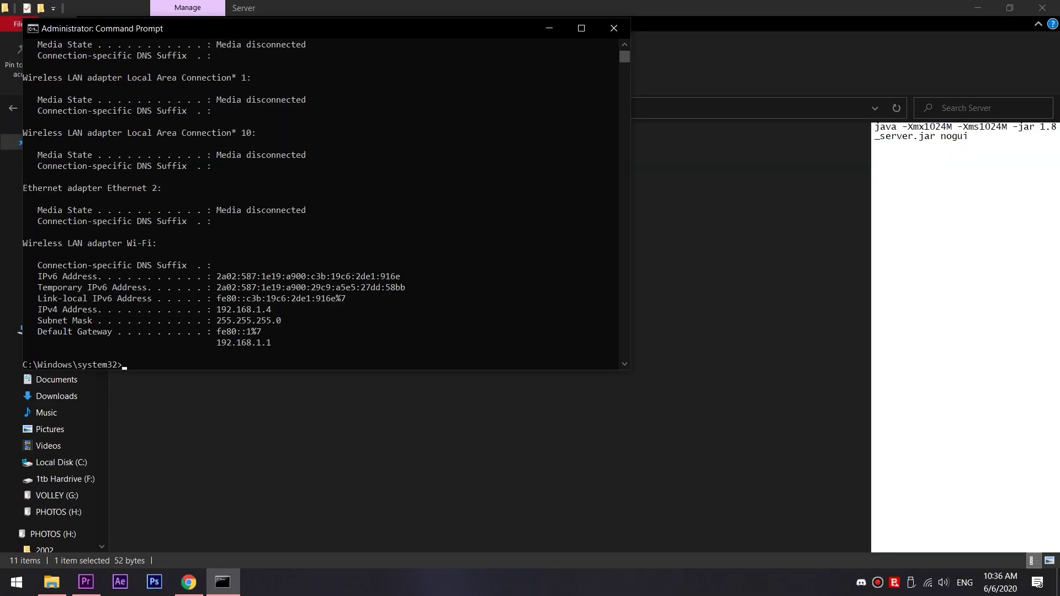
Copy the Wi-Fi adapter's IPv4 address from the ipconfig output and minimise the Command Prompt window
scroll(320, 205, "down", 2)
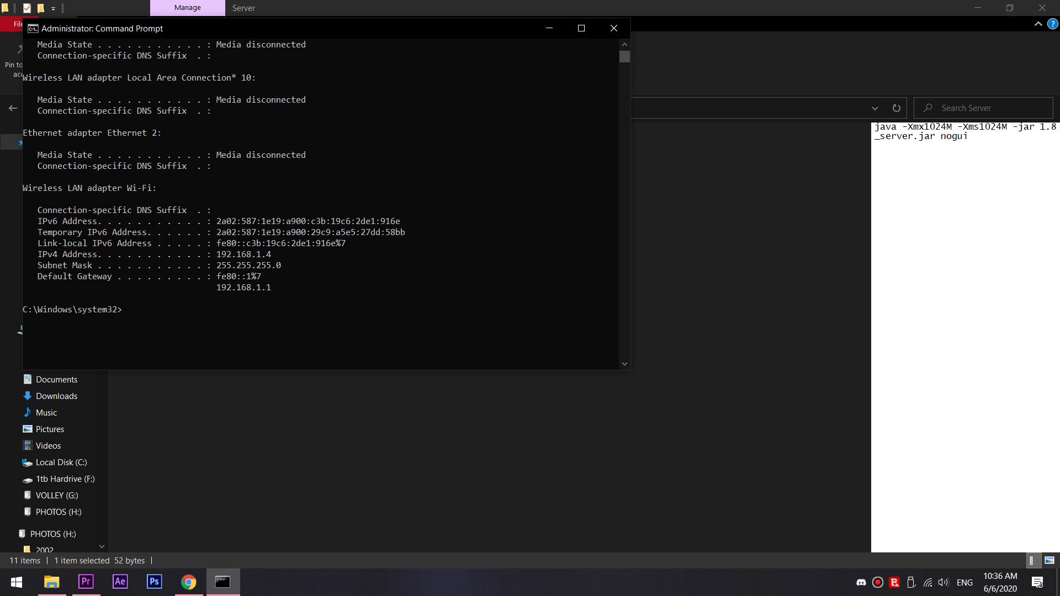
left_click_drag(271, 254, 91, 254)
left_click_drag(91, 254, 52, 254)
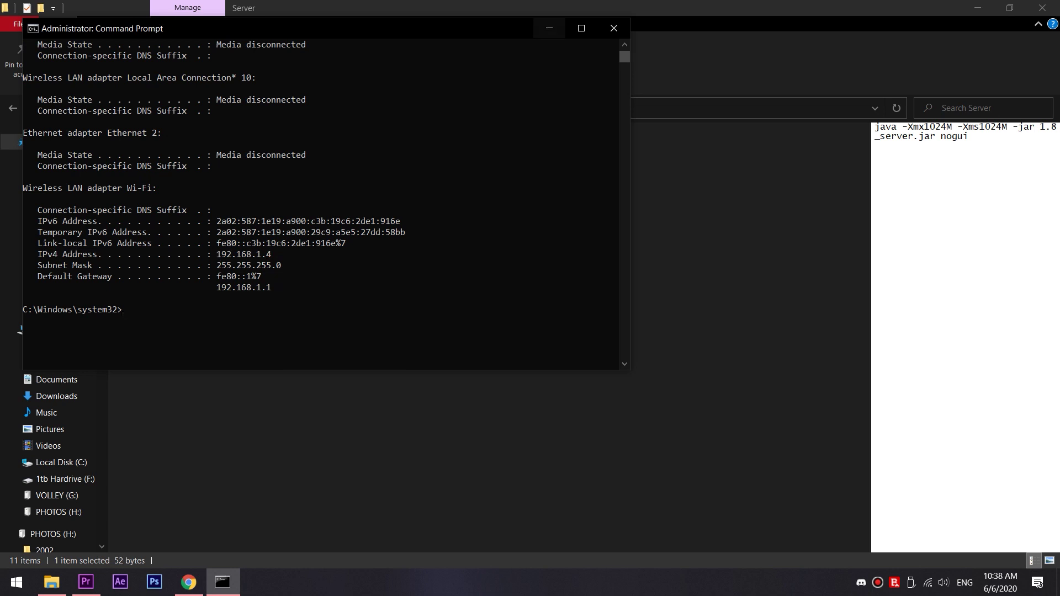
left_click(548, 28)
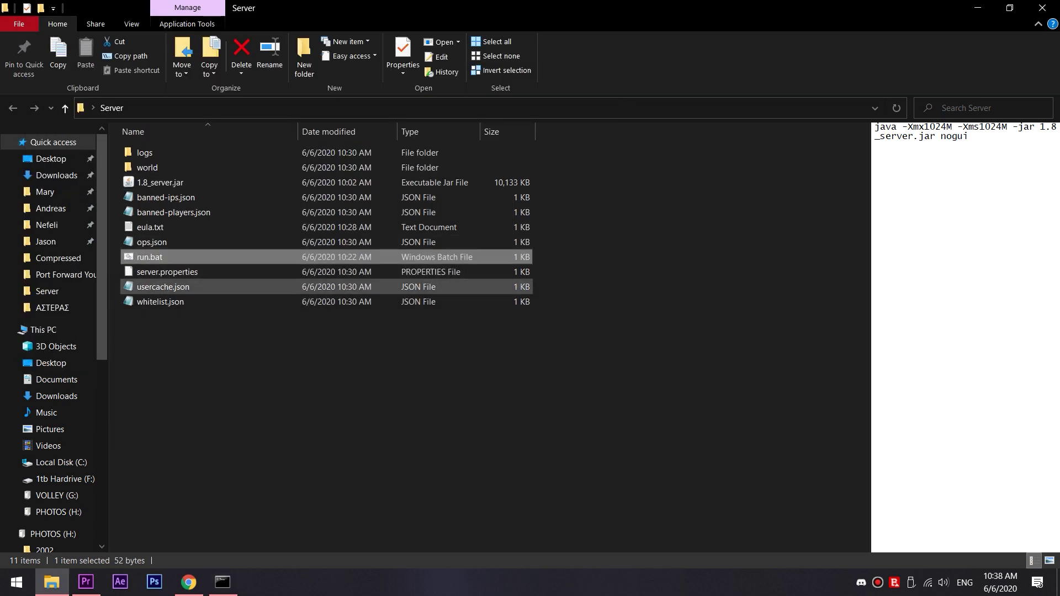
Open server.properties from the Server folder with Notepad, using it as the default app for .properties files
left_click(167, 272)
right_click(203, 272)
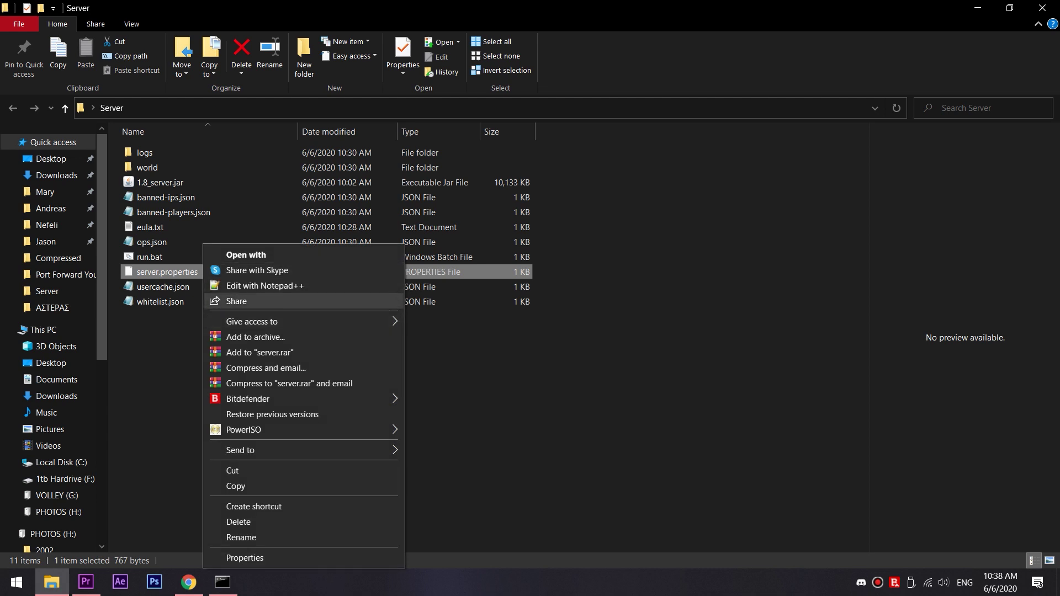
left_click(247, 254)
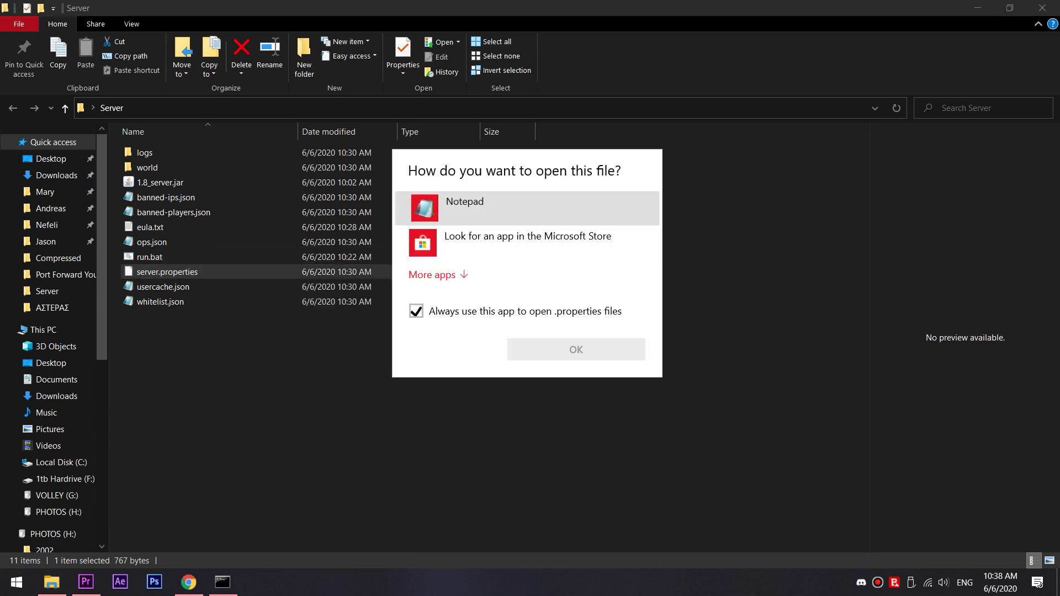
key("Return")
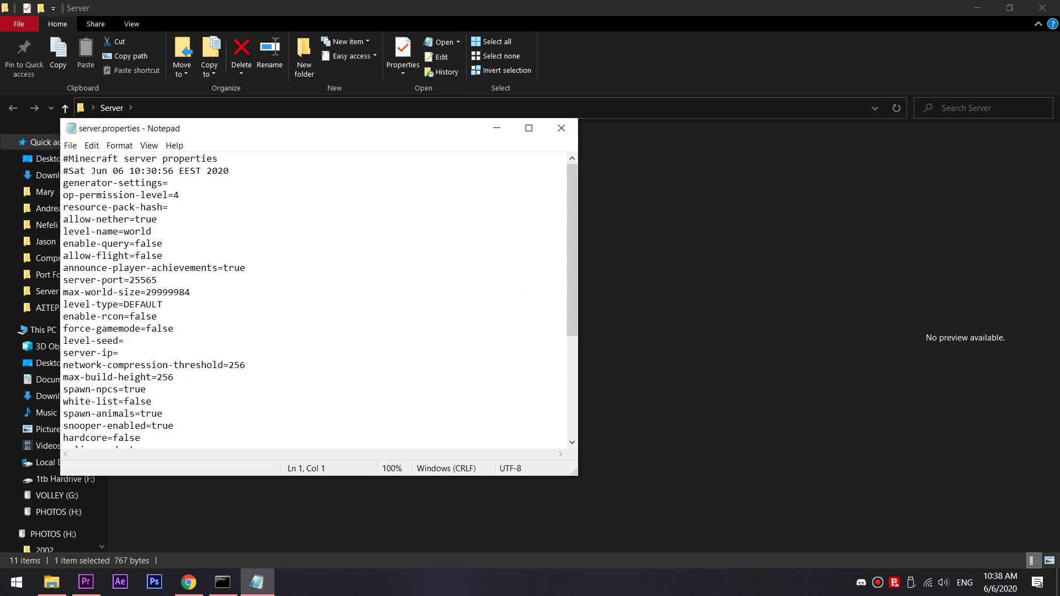
Set server-ip to the copied address 192.168.1.4 without a leading space, then save and close server.properties
scroll(315, 298, "down", 5)
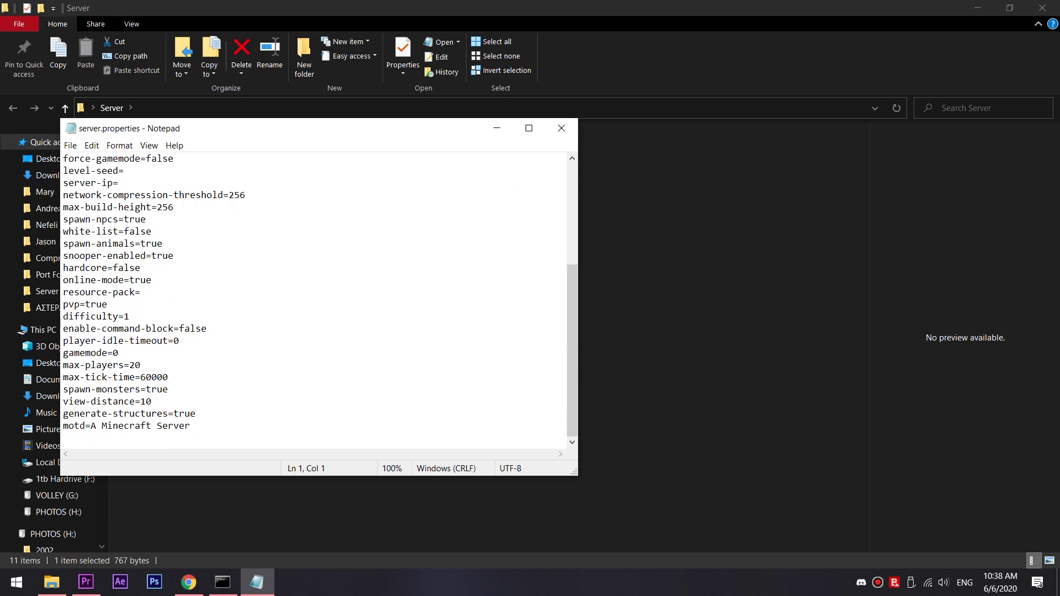
left_click(119, 183)
type("192.168.1.4")
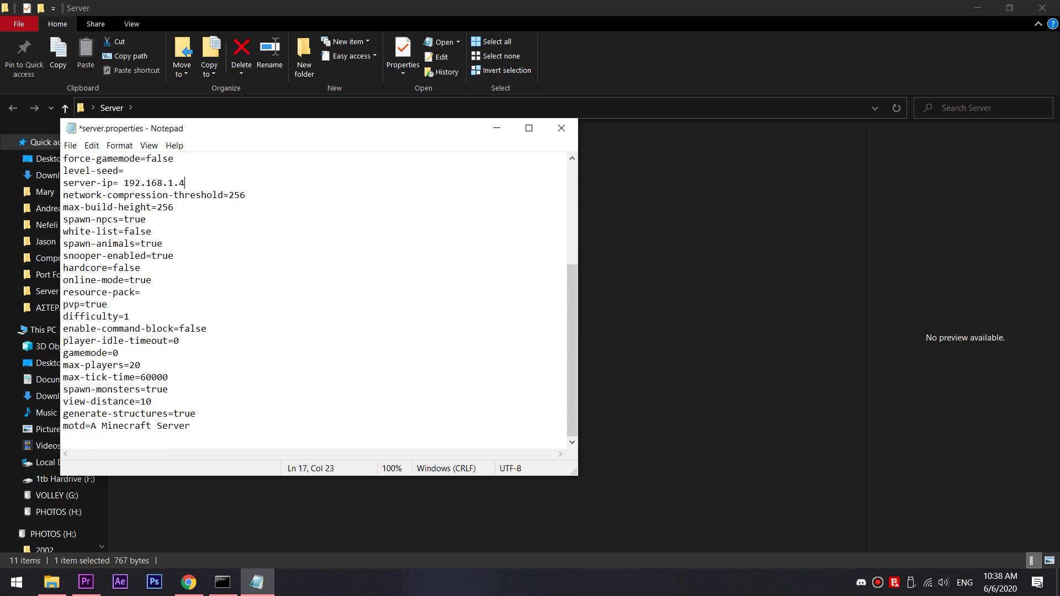
left_click(124, 182)
key("BackSpace")
left_click(180, 182)
key("ctrl+s")
left_click(561, 128)
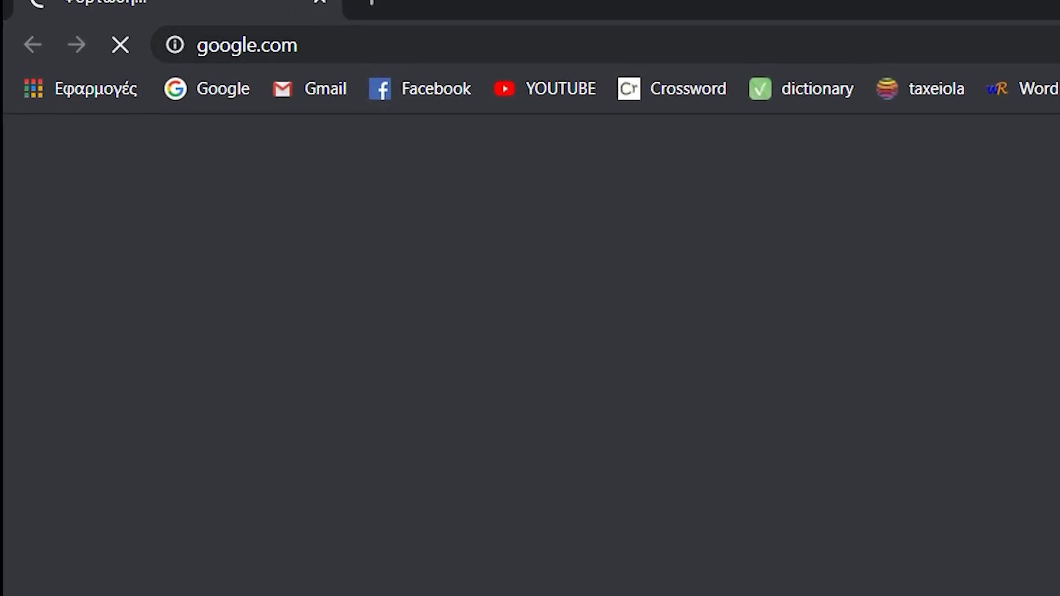
Open the router's settings page at 192.168.1.1 in the browser
key("ctrl+l")
type("1")
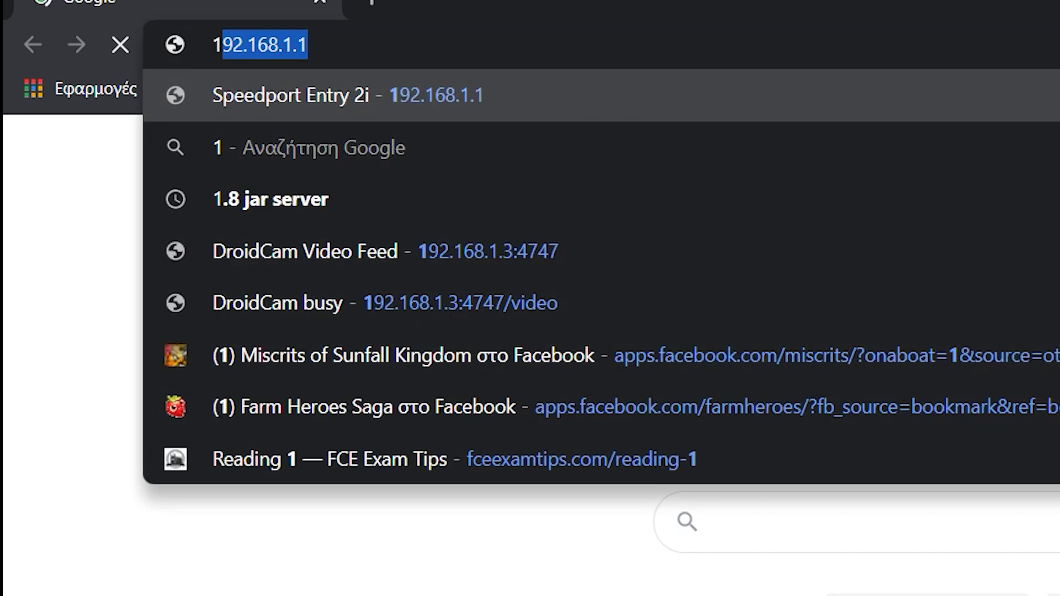
type("92.168.1.1")
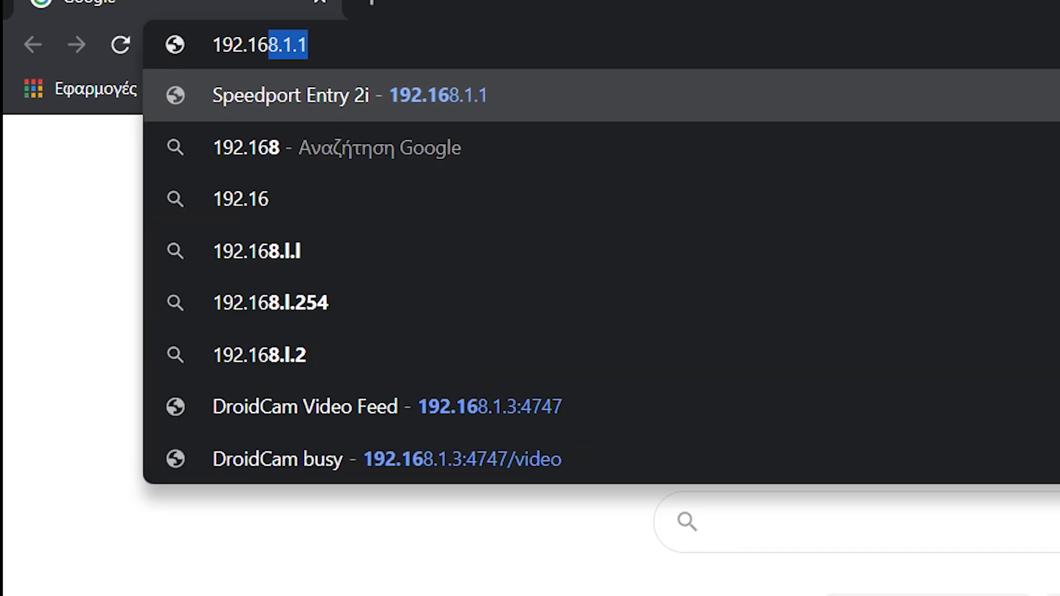
key("Return")
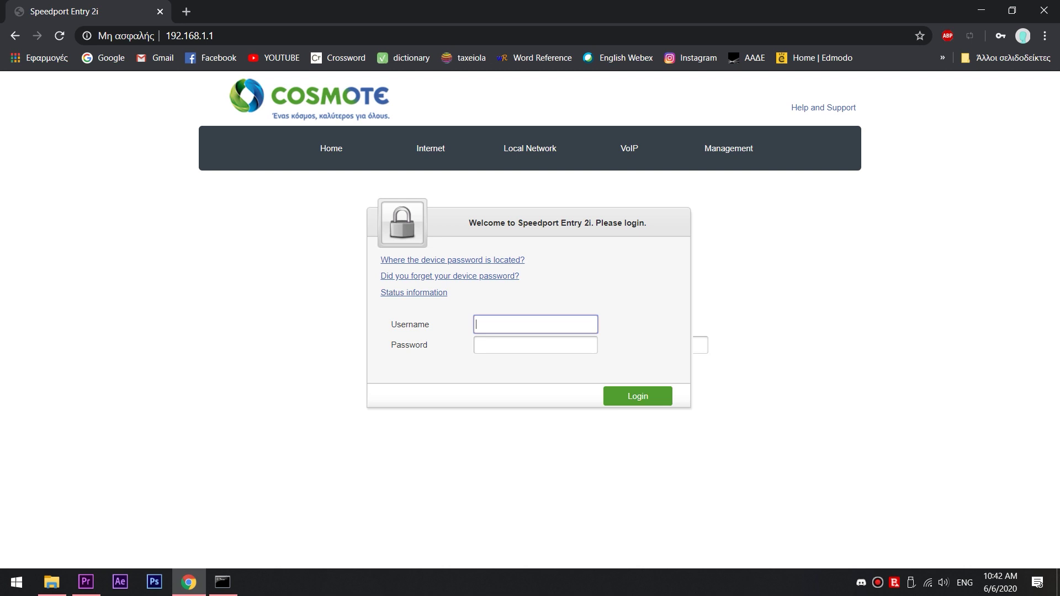
Log in to the router using the saved admin username and its device password
key("Down")
key("Down")
key("Return")
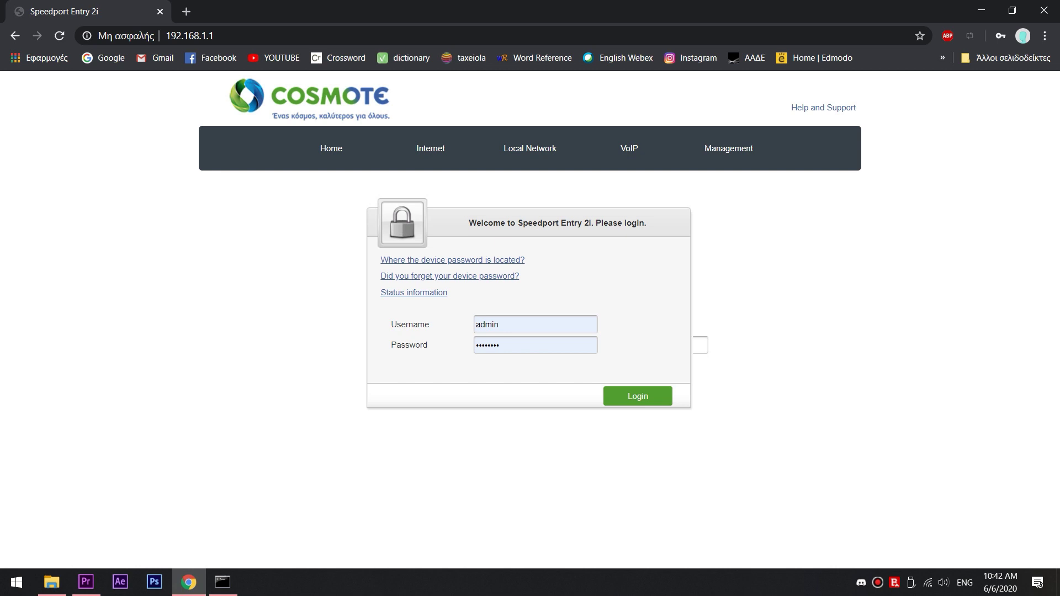
key("Return")
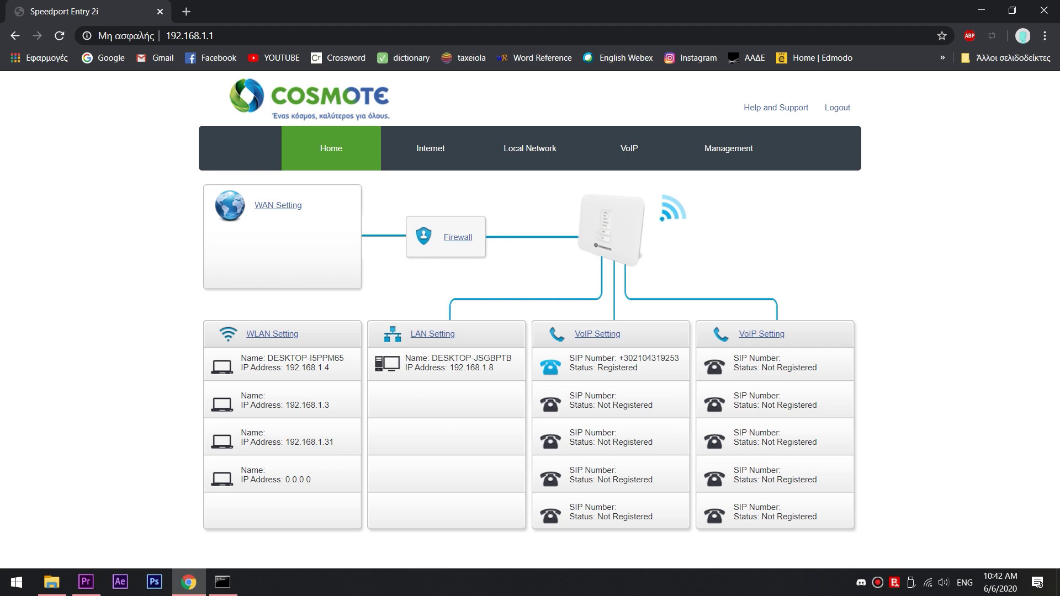
Open the router's Internet security port forwarding settings and create an additional new item
left_click(430, 148)
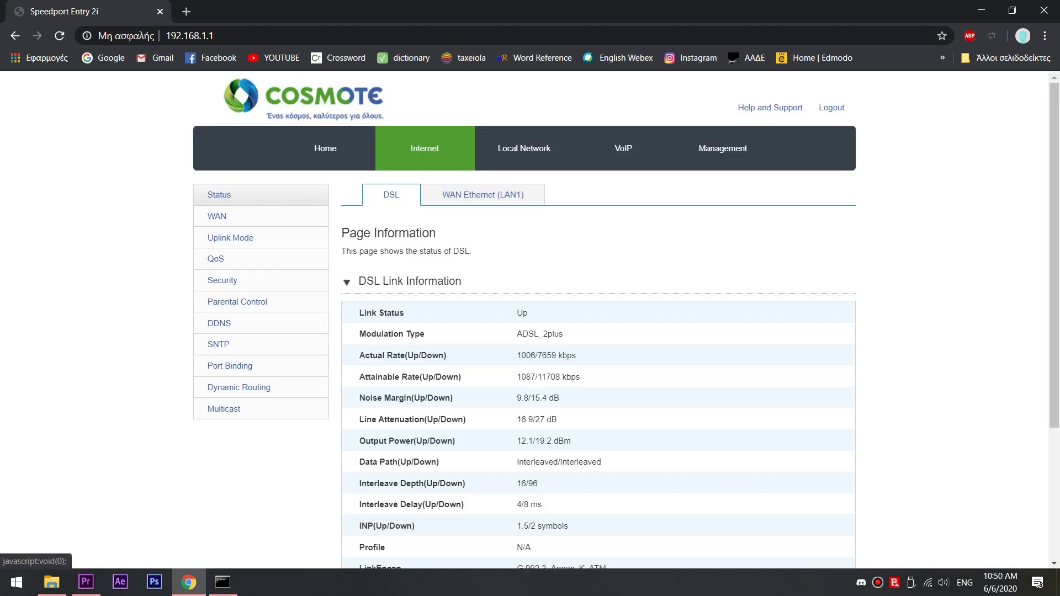
left_click(222, 280)
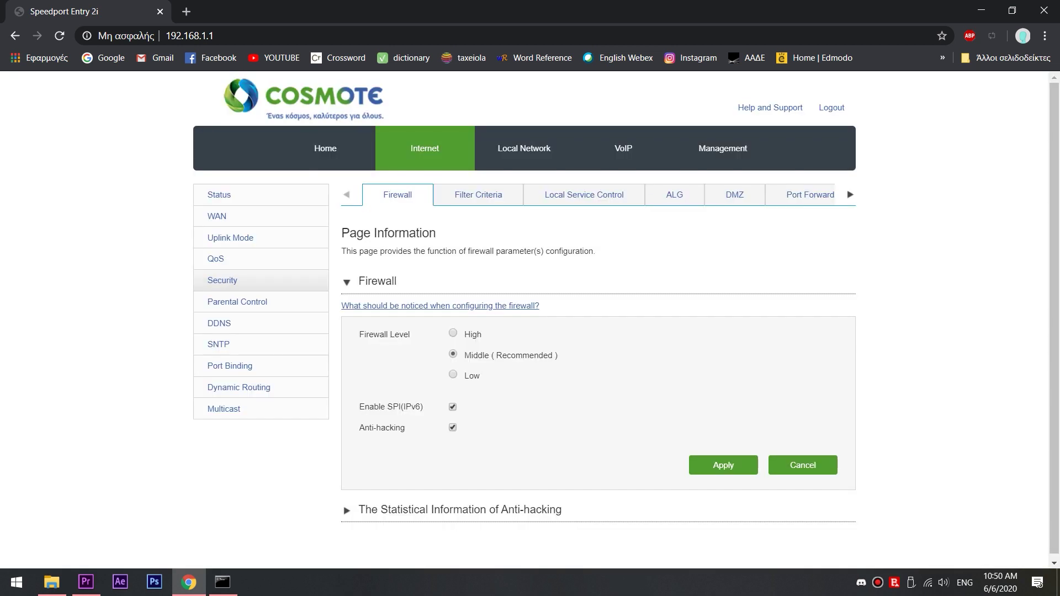
left_click(809, 194)
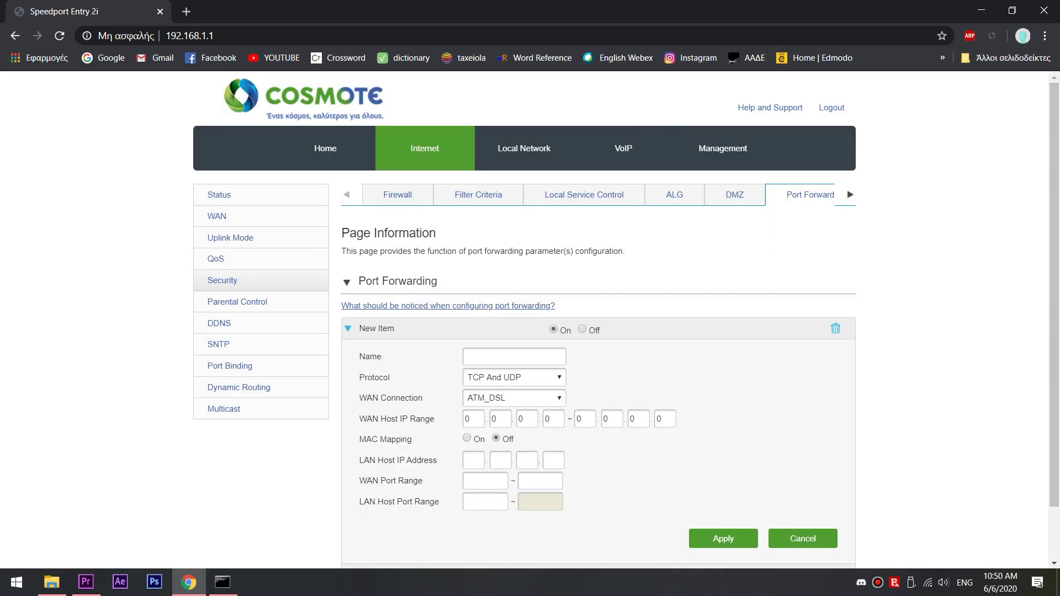
scroll(627, 320, "down", 1)
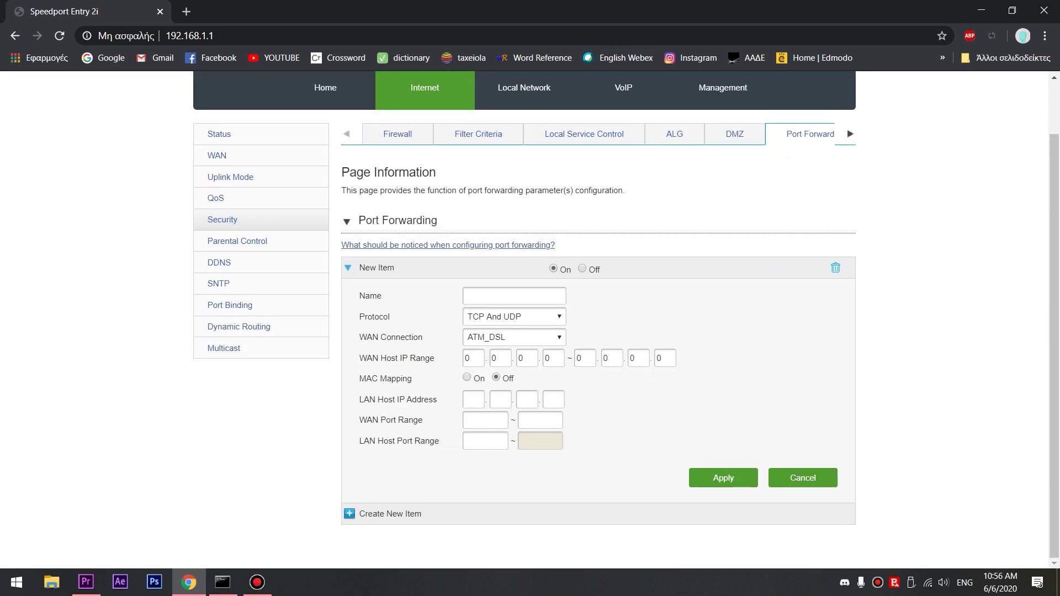
left_click(349, 513)
scroll(599, 320, "down", 4)
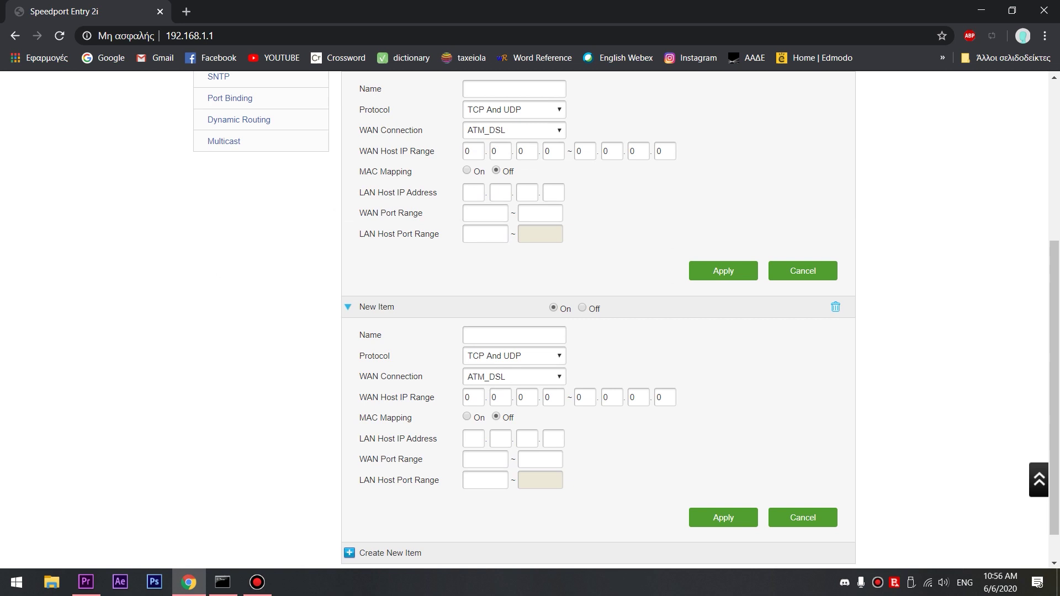
Name the new port forwarding item Minecraft and choose TCP And UDP as its protocol
left_click(514, 334)
key("Caps_Lock")
type("M")
key("Caps_Lock")
type("inecraft")
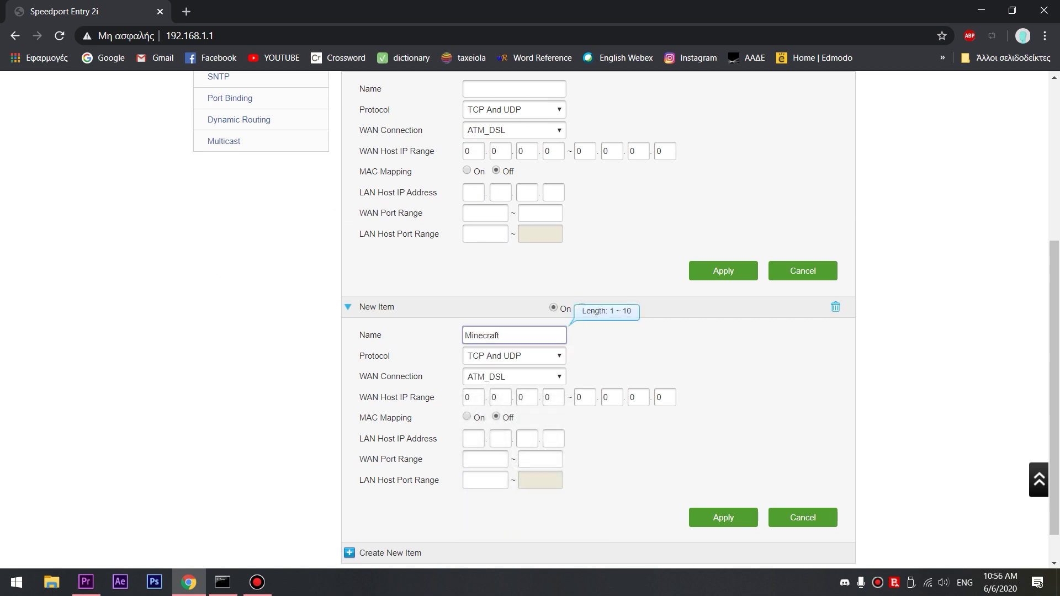
left_click(514, 356)
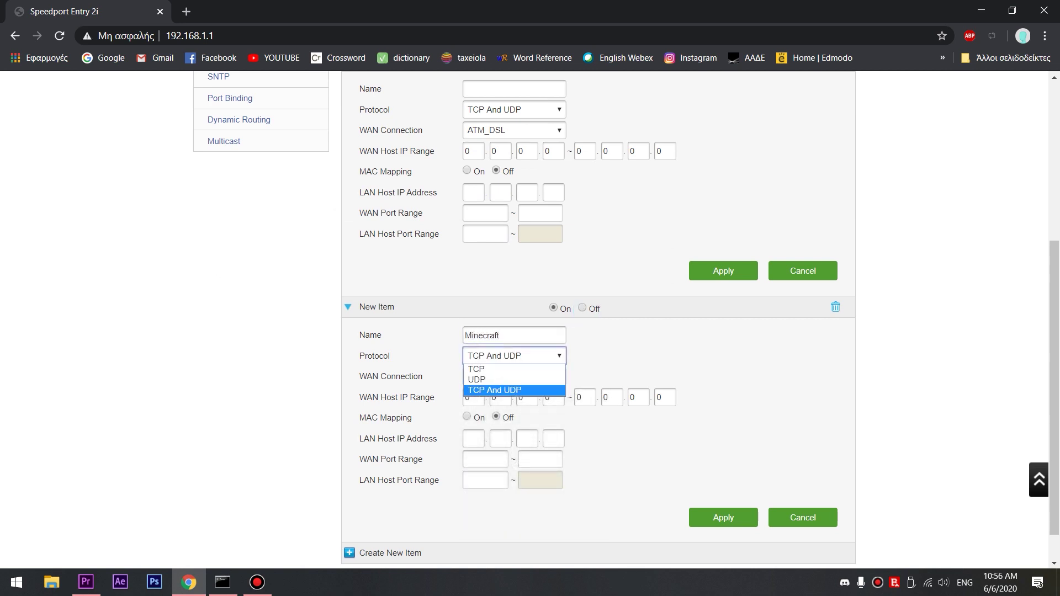
left_click(513, 390)
Set the Minecraft item's WAN host IP range from 192.168.1.4 to 192.168.1.5
left_click(473, 397)
type("192168.1")
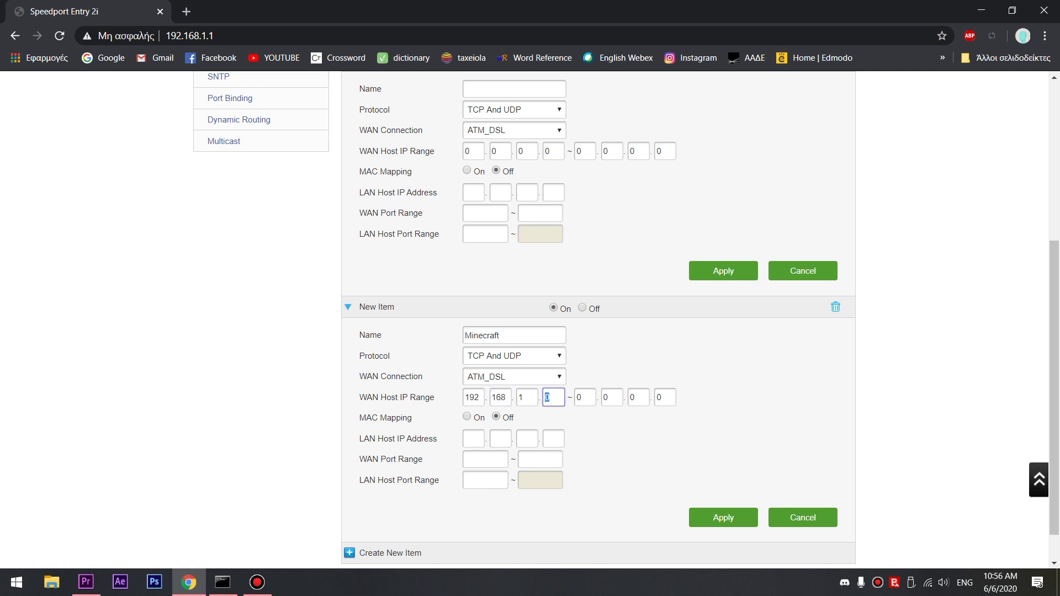
type("4")
key("Tab")
type("192")
key("Tab")
type("168")
key("Tab")
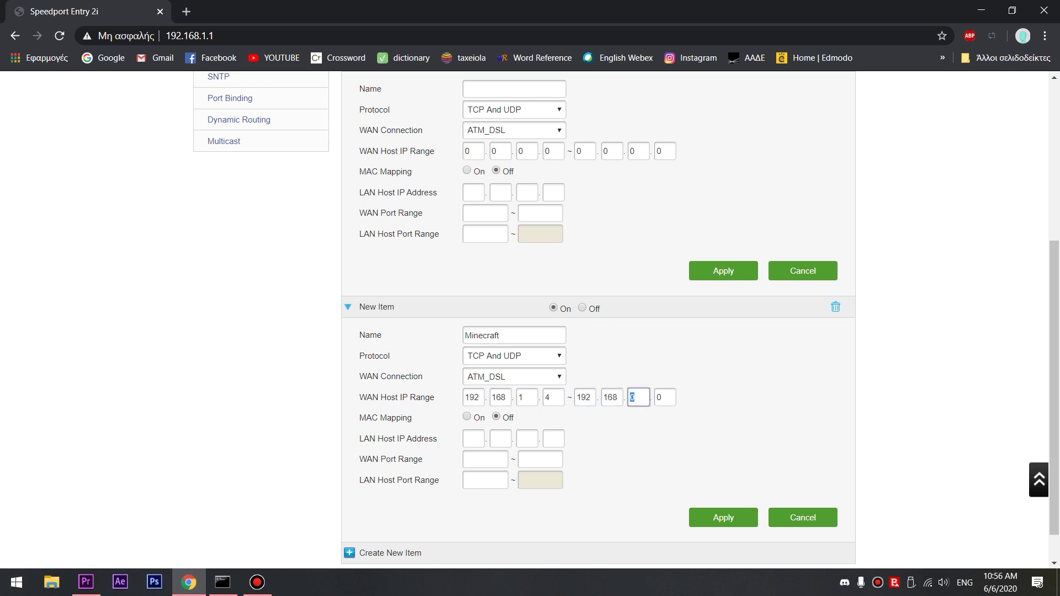
type("1")
key("Tab")
type("5")
Set the Minecraft item's LAN host IP address to 192.168.1.4
left_click(473, 438)
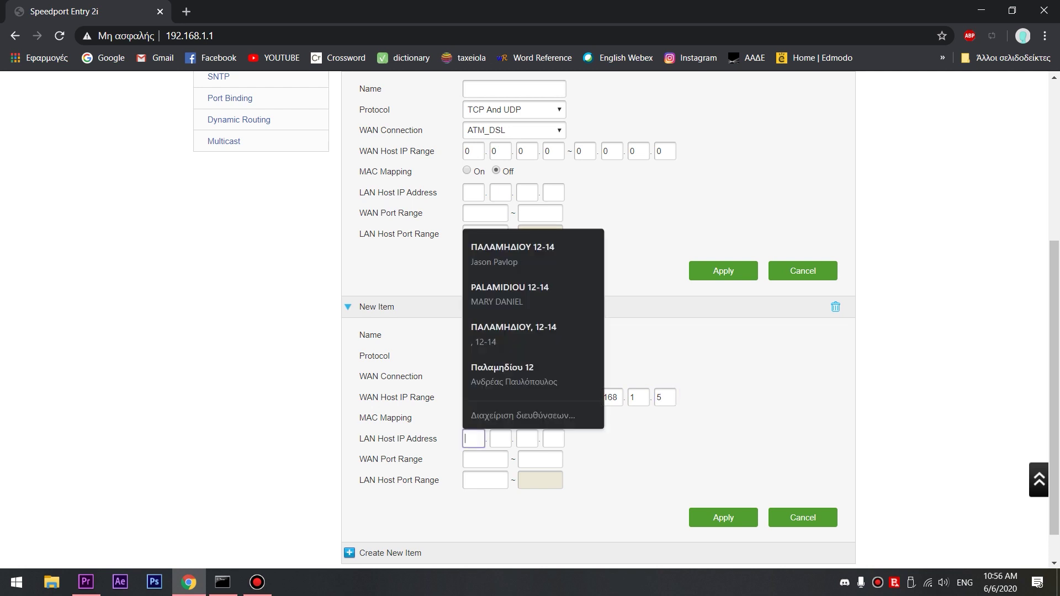
type("192")
key("Tab")
type("168")
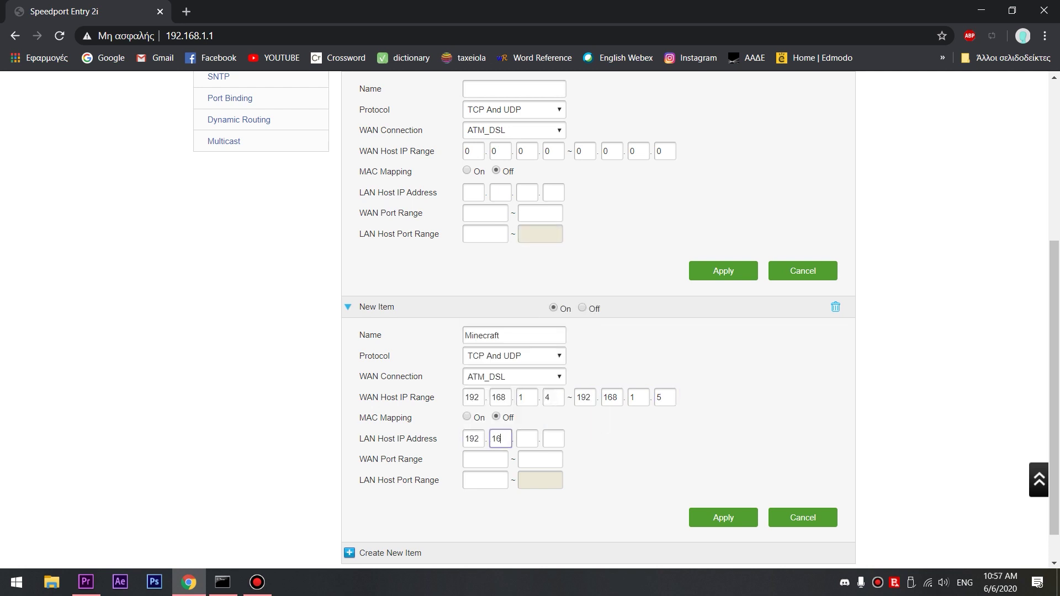
key("Tab")
type("1")
key("Tab")
Set the WAN port range to 25565–25565 and the LAN host port to 25565, and apply the Minecraft item
key("Tab")
type("25565")
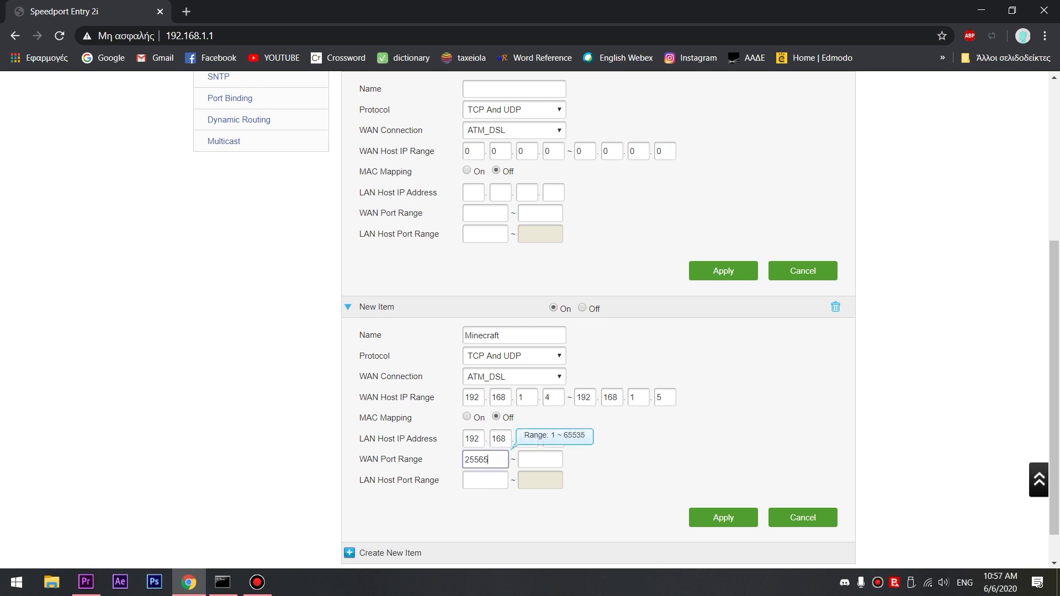
key("Tab")
type("25565")
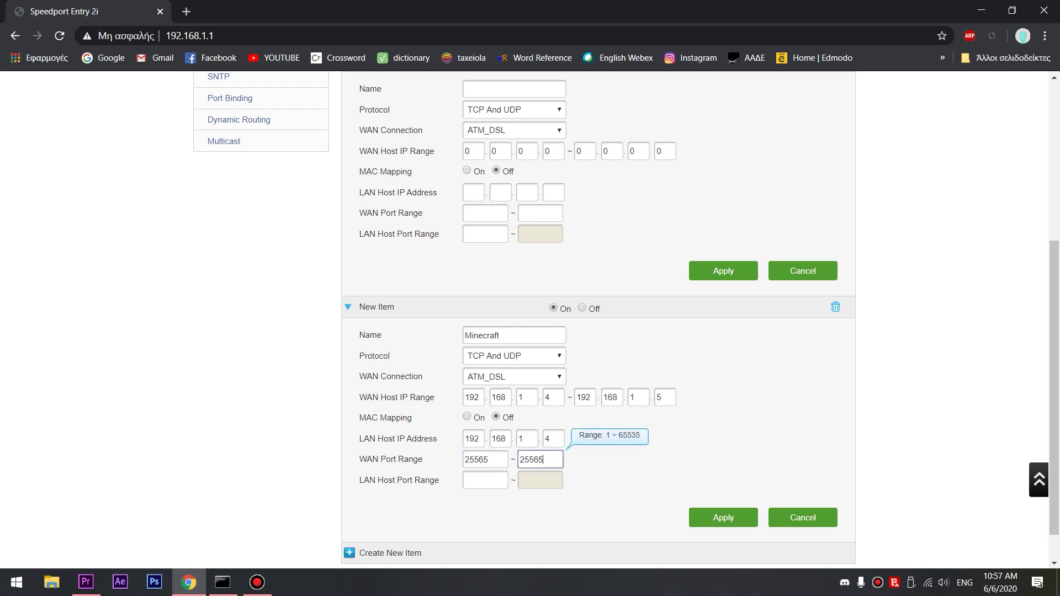
key("Tab")
type("25565")
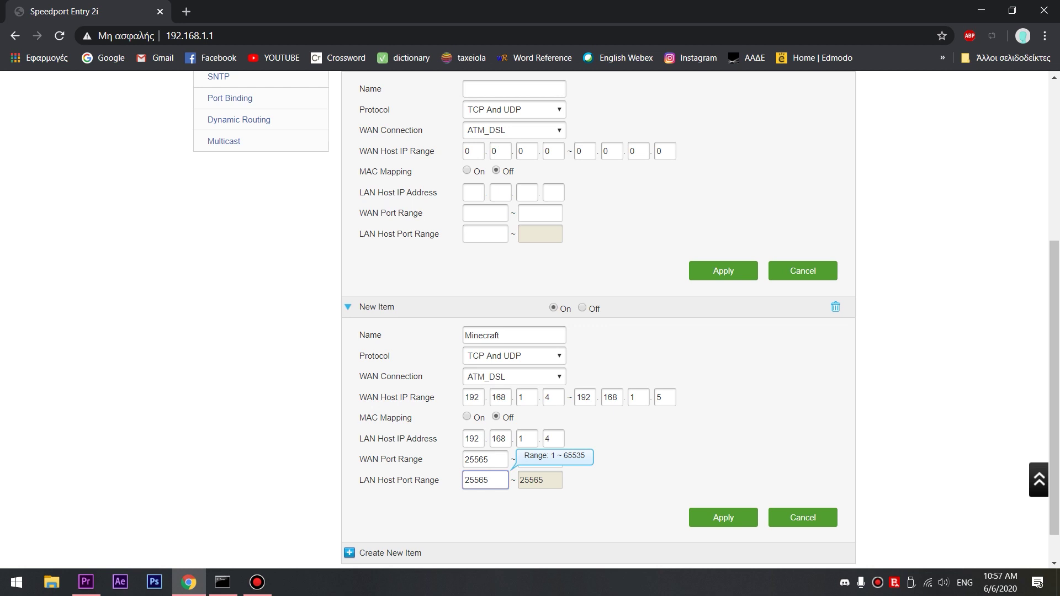
key("Tab")
left_click(723, 517)
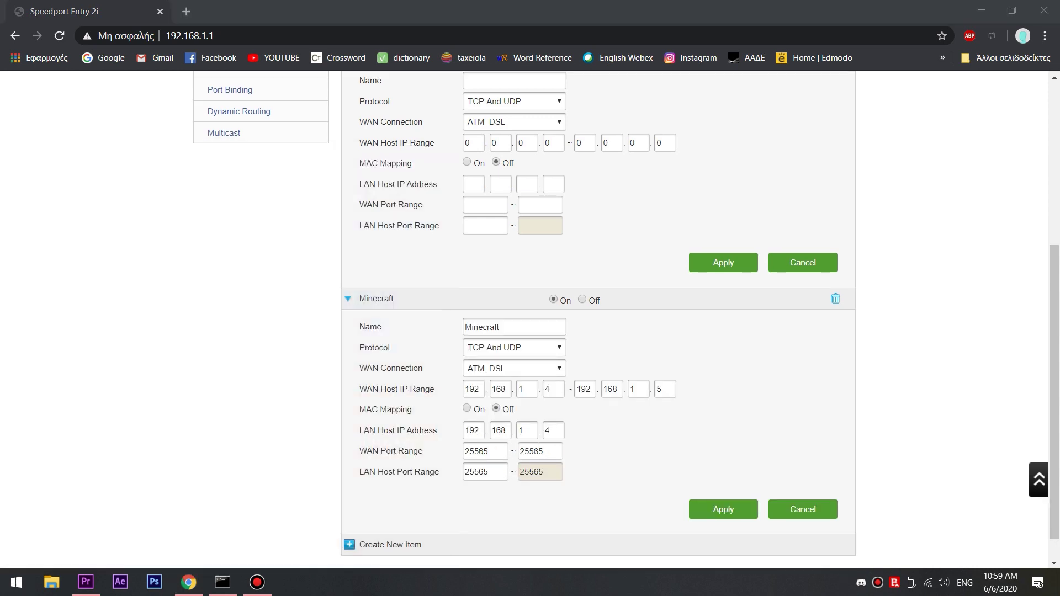
Switch to Windows Defender Firewall with Advanced Security and show its inbound rules
key("super")
type("fire")
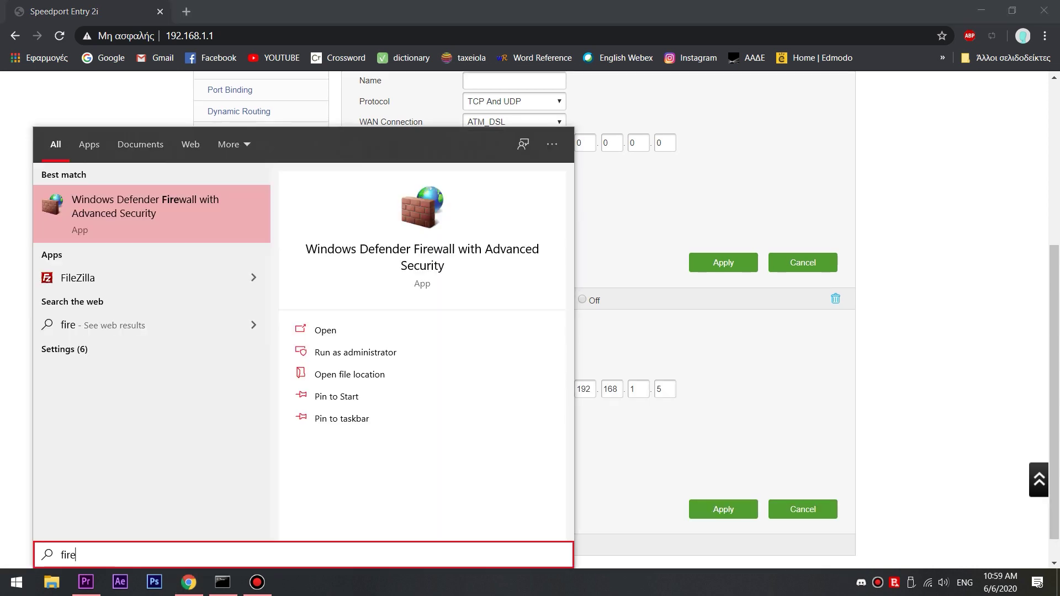
left_click(152, 214)
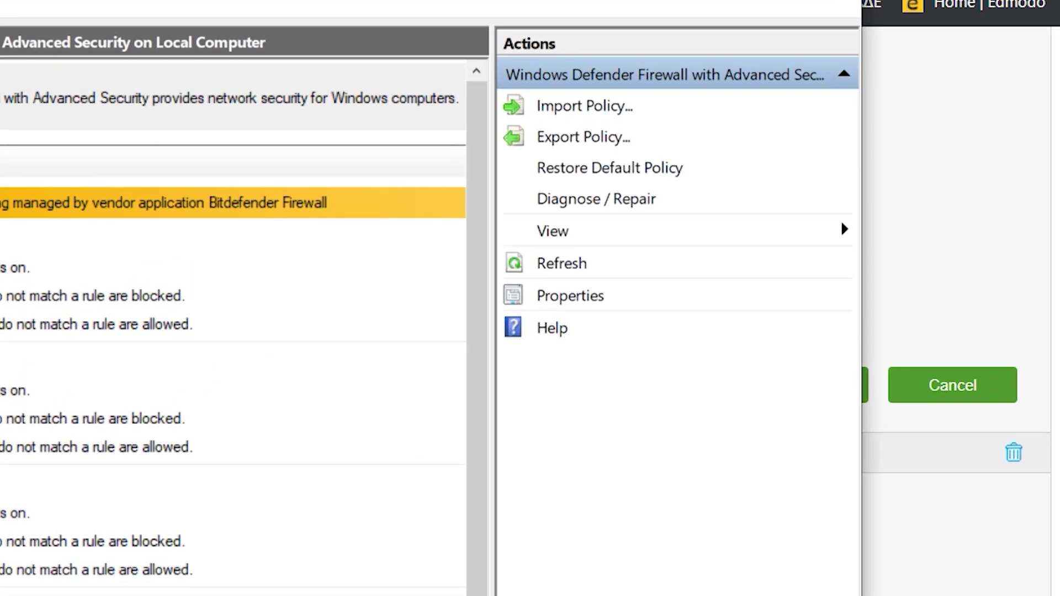
left_click(90, 91)
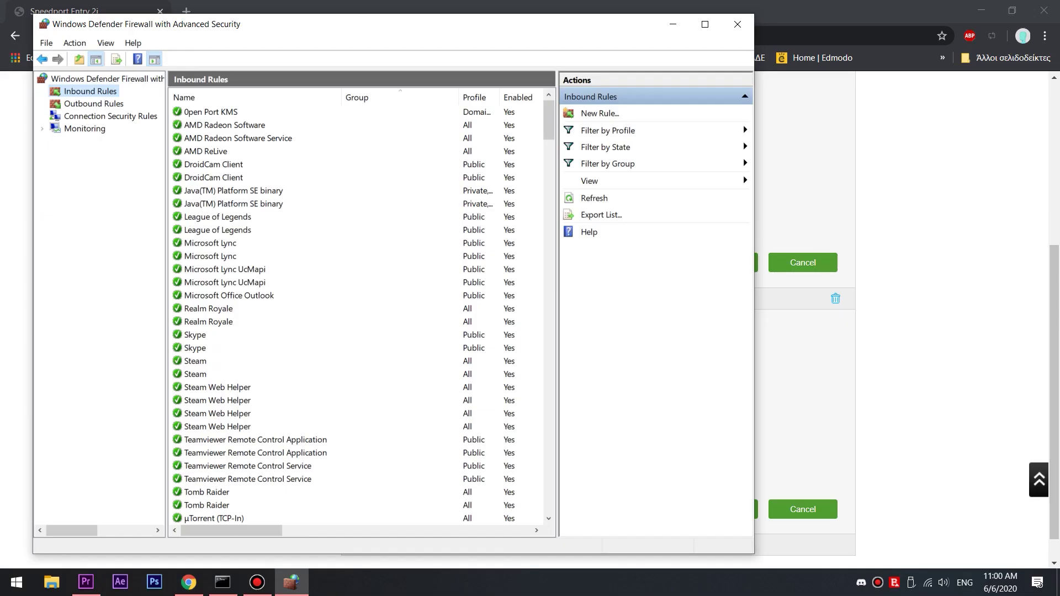
Start a new inbound rule of type Port for TCP on specific local port 25565
left_click(600, 113)
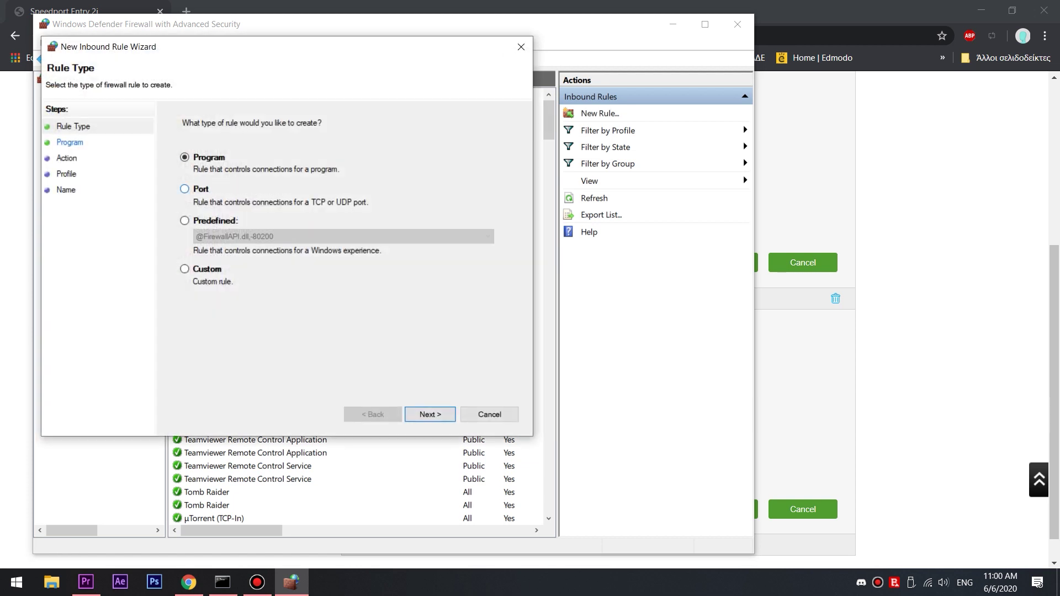
key("Down")
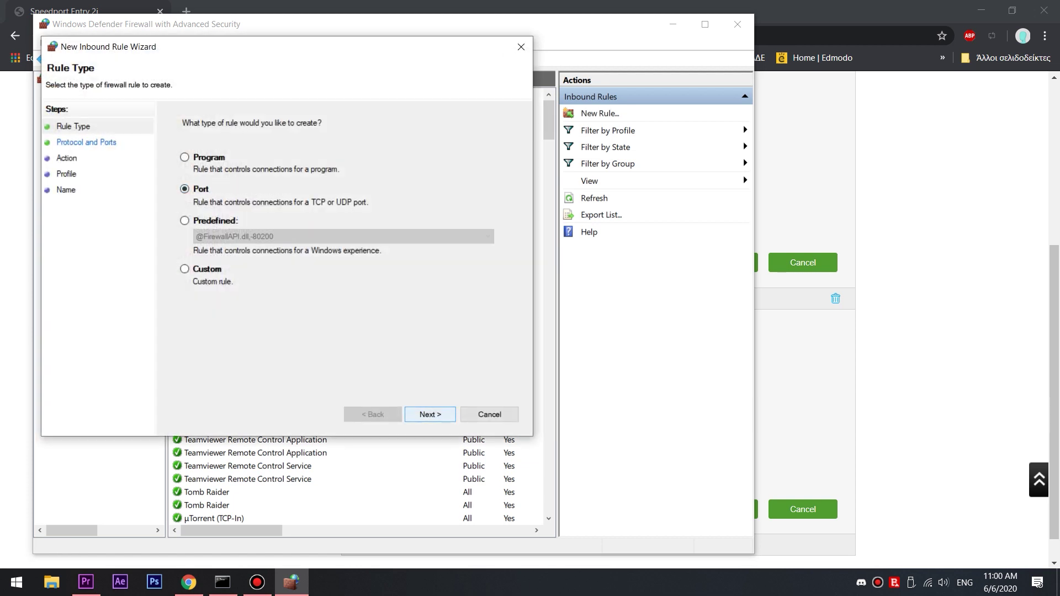
key("Return")
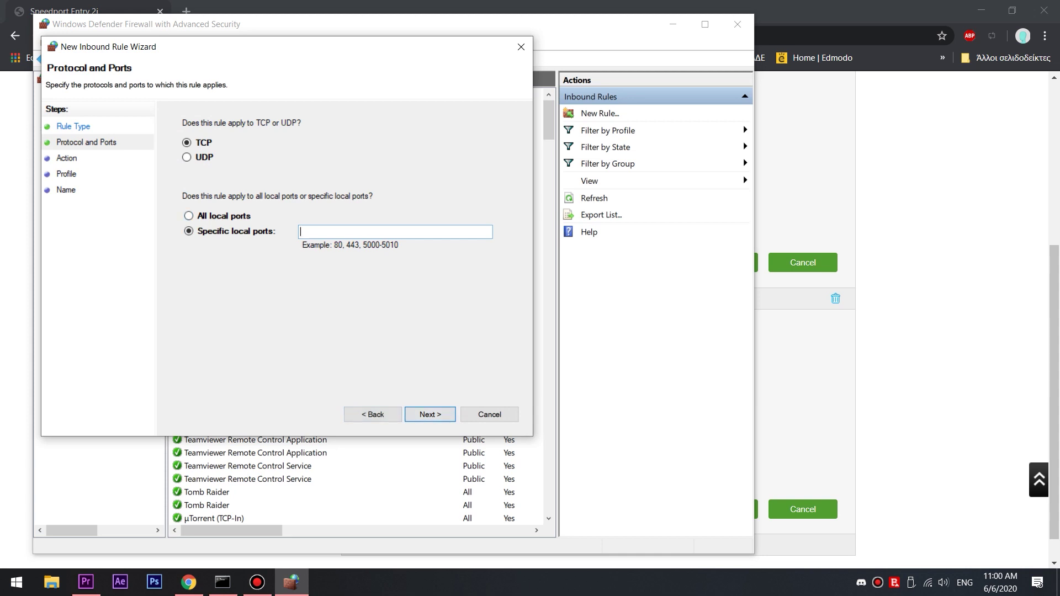
type("25565")
key("Return")
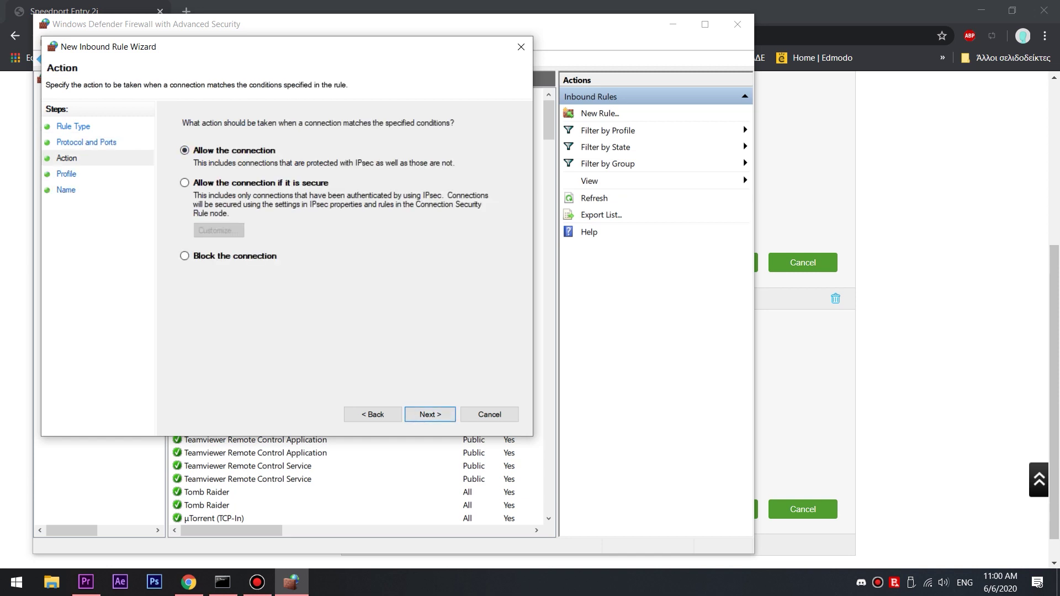
Allow the connection for the Domain, Private and Public profiles, and finish the inbound rule with the name Minecraft Server
key("Return")
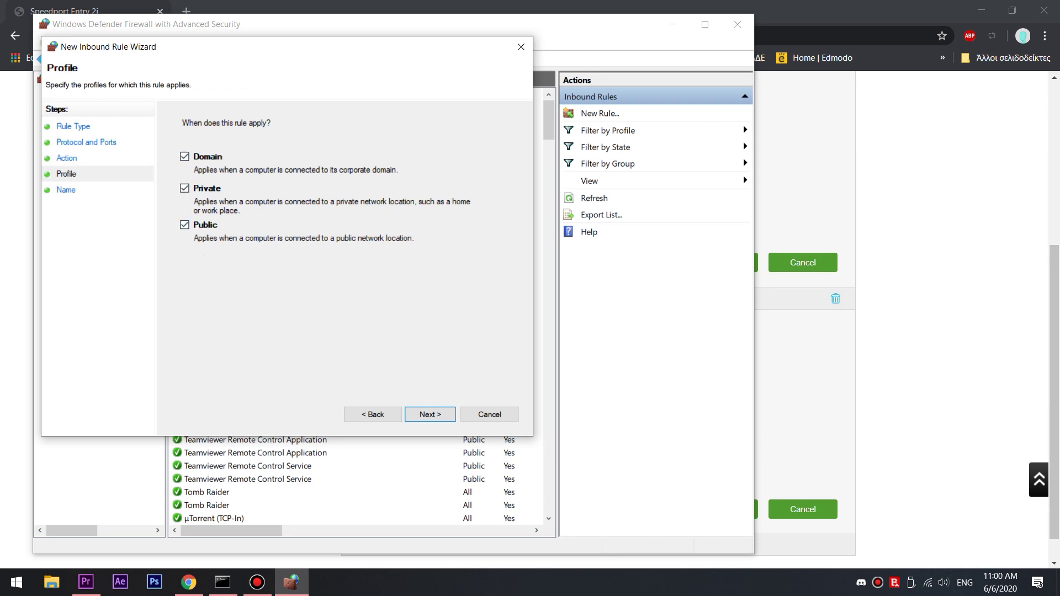
key("Return")
type("Minecraft Server")
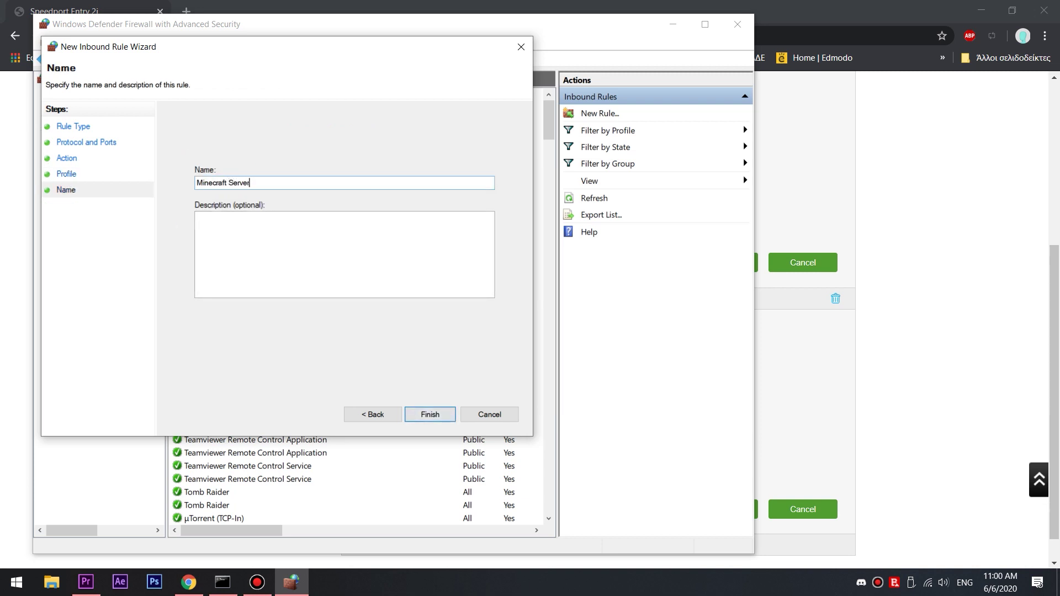
key("Return")
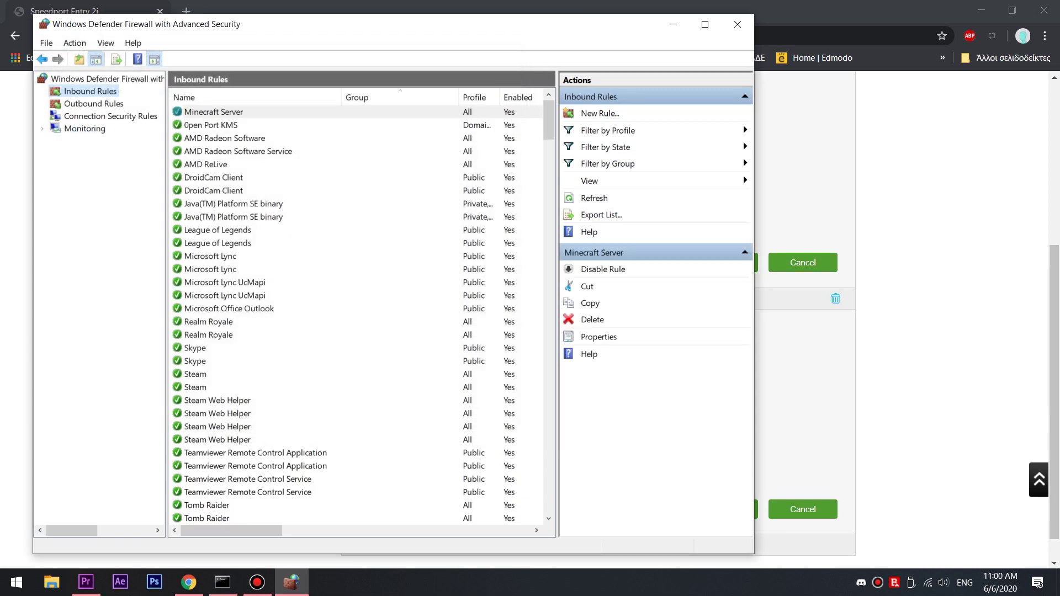
Start a new outbound rule of type Port for TCP on specific remote port 25565
left_click(93, 103)
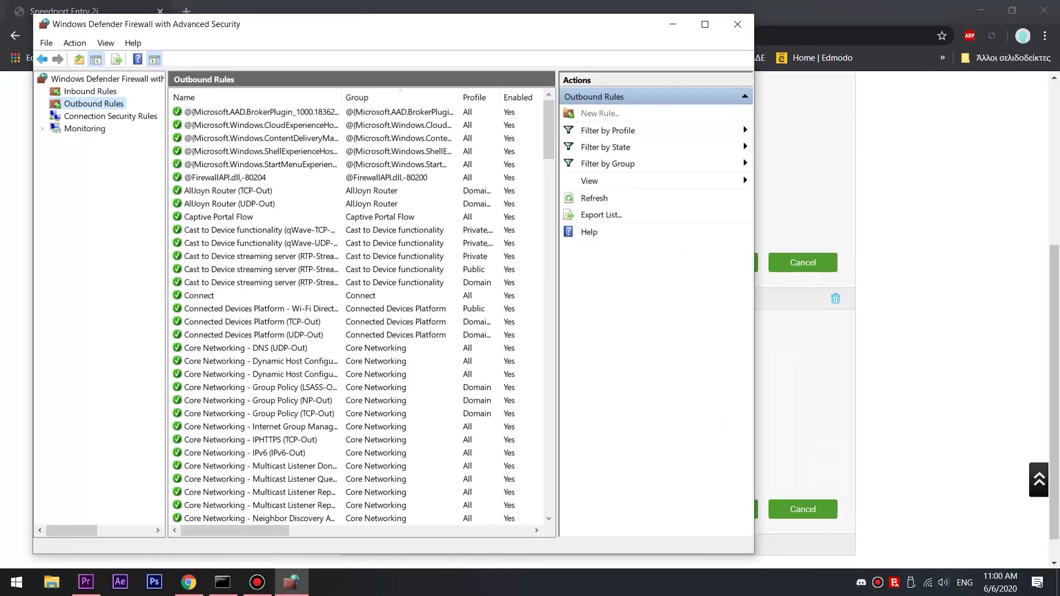
left_click(599, 114)
left_click(203, 207)
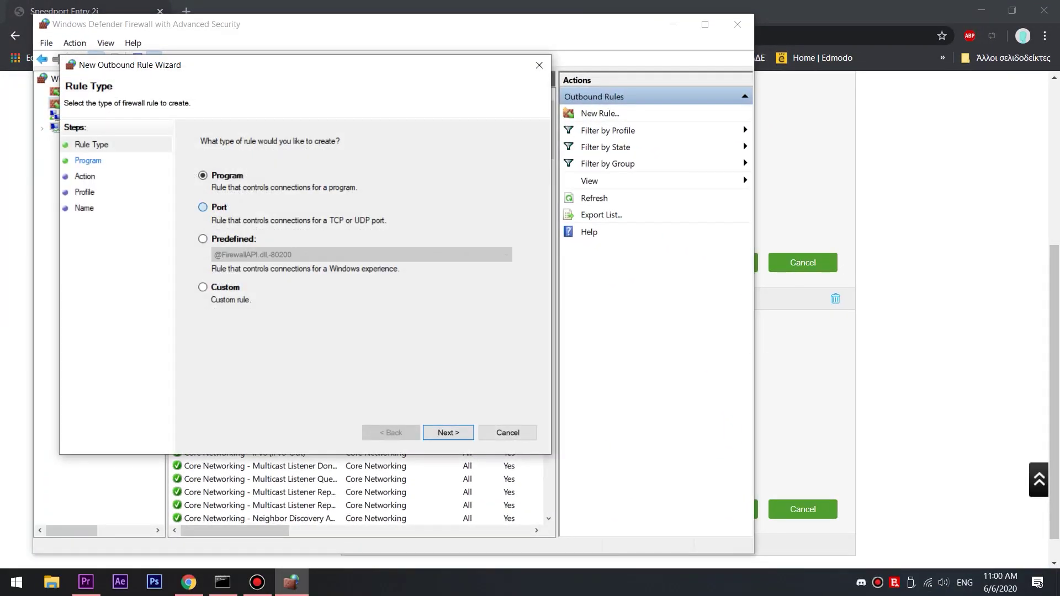
left_click(448, 432)
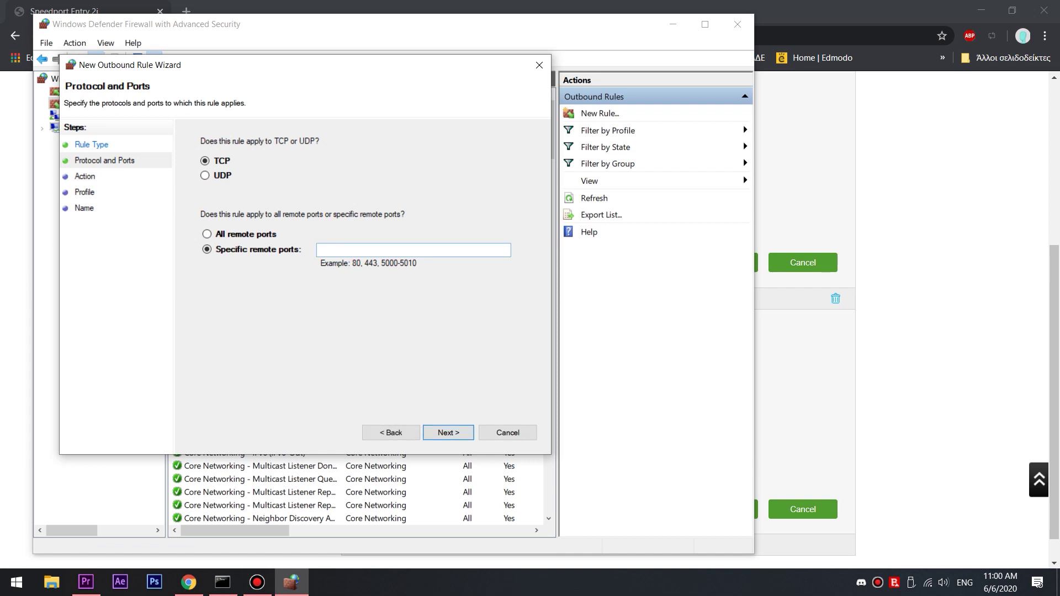
type("25565")
key("Return")
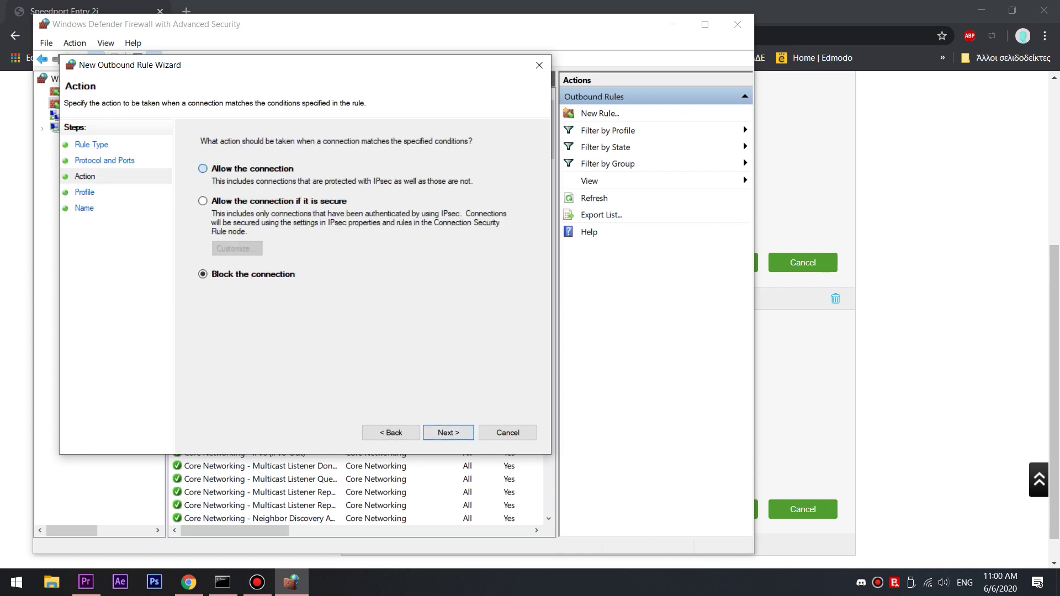
Allow the connection in the outbound rule, keep the preset profiles, and finish the rule with the name Minecraft Server
key("Up")
key("Up")
key("Return")
key("Return")
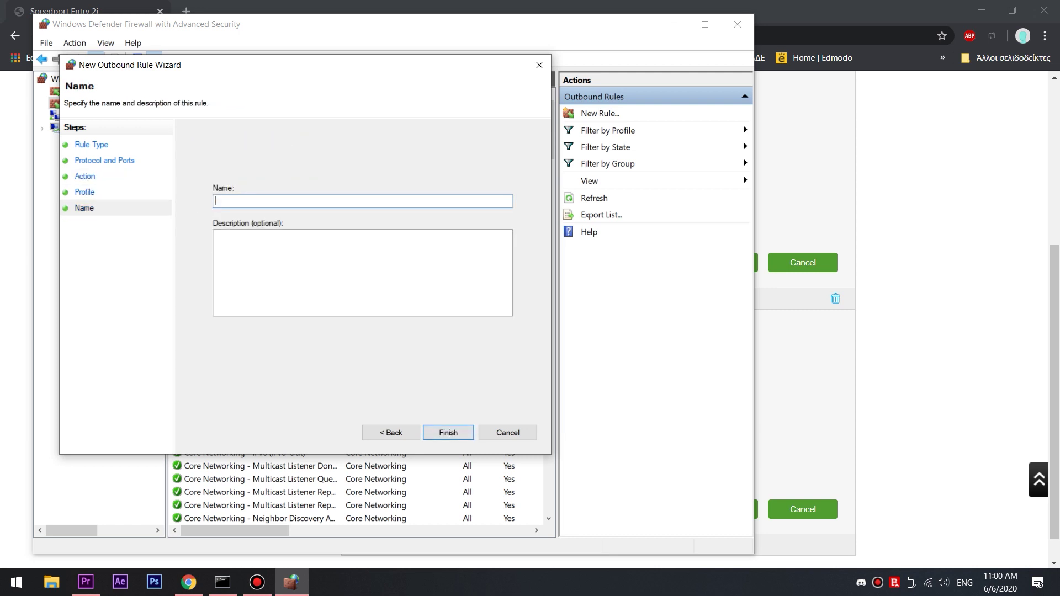
type("Minecraft Server")
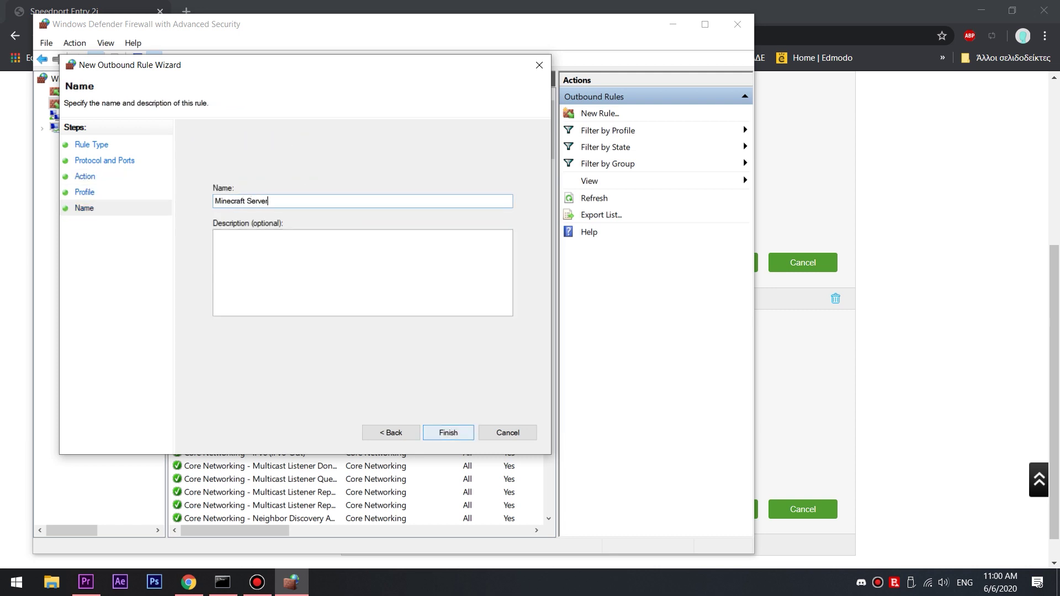
key("Return")
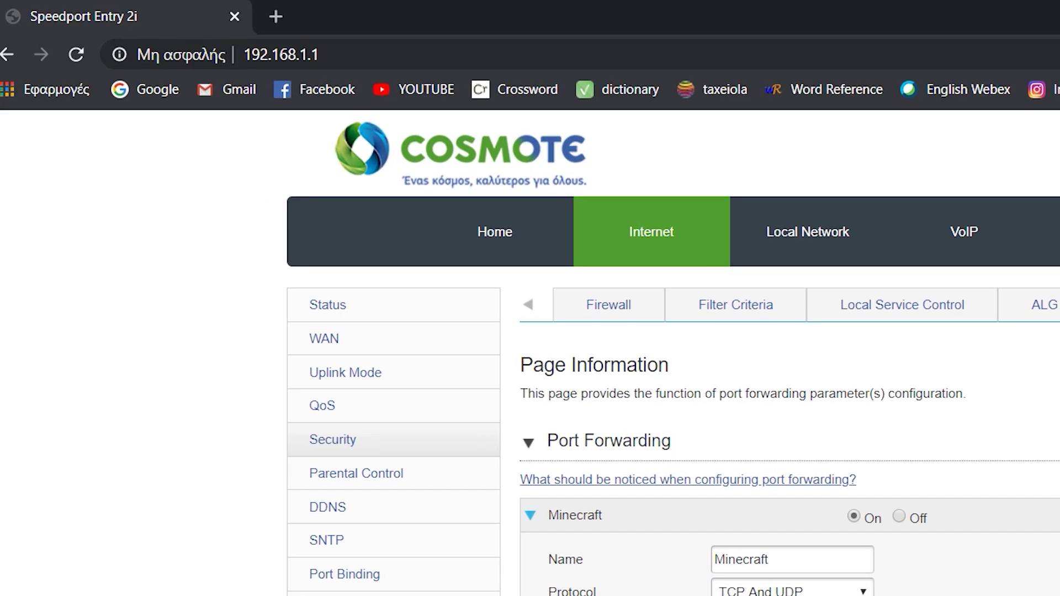
Switch to the browser, open whatismyip.com and select the public IPv4 address shown there
key("ctrl+l")
type("whatismyip.com")
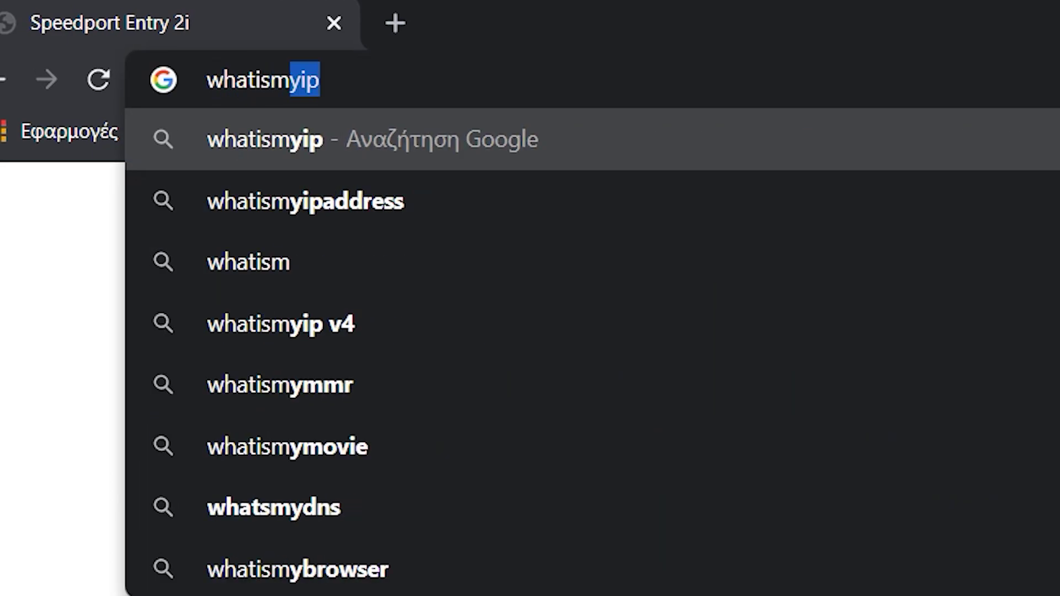
key("Return")
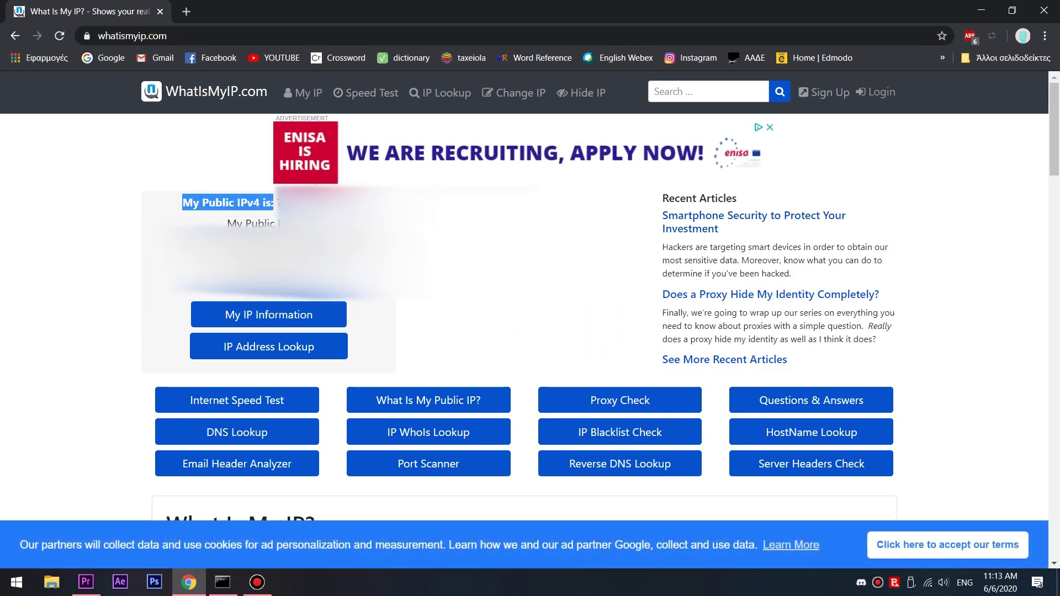
left_click(309, 205)
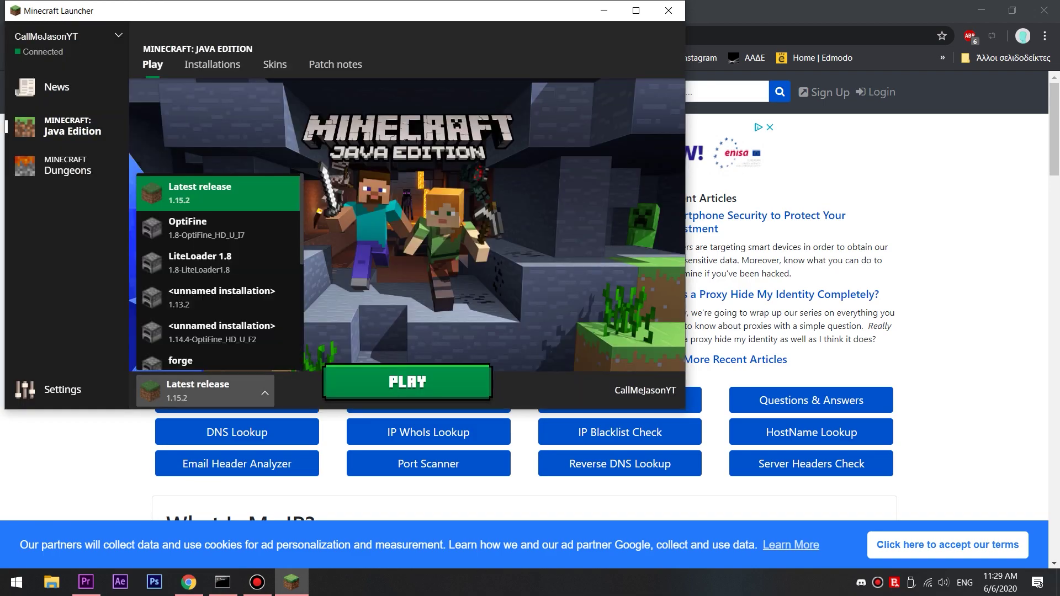
Start Minecraft 1.8 from the Minecraft Launcher and open Direct Connect for multiplayer
left_click(407, 380)
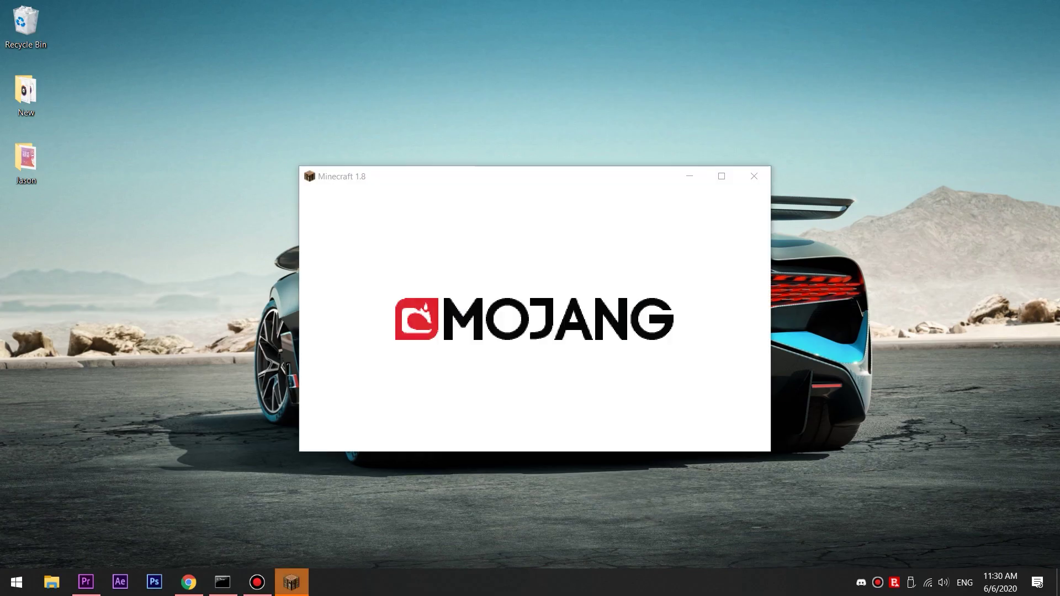
left_click(532, 341)
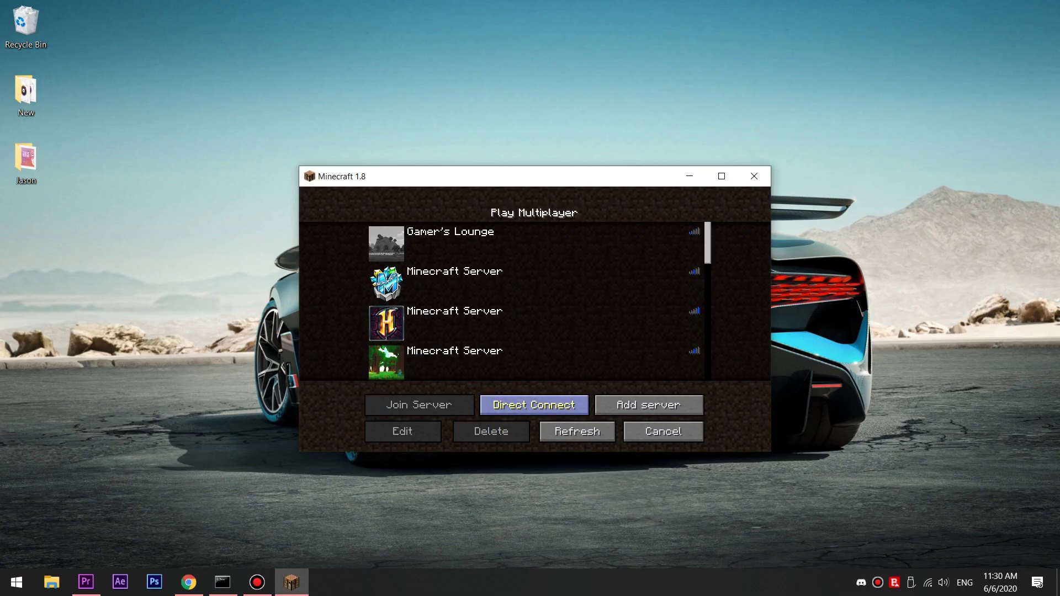
left_click(533, 406)
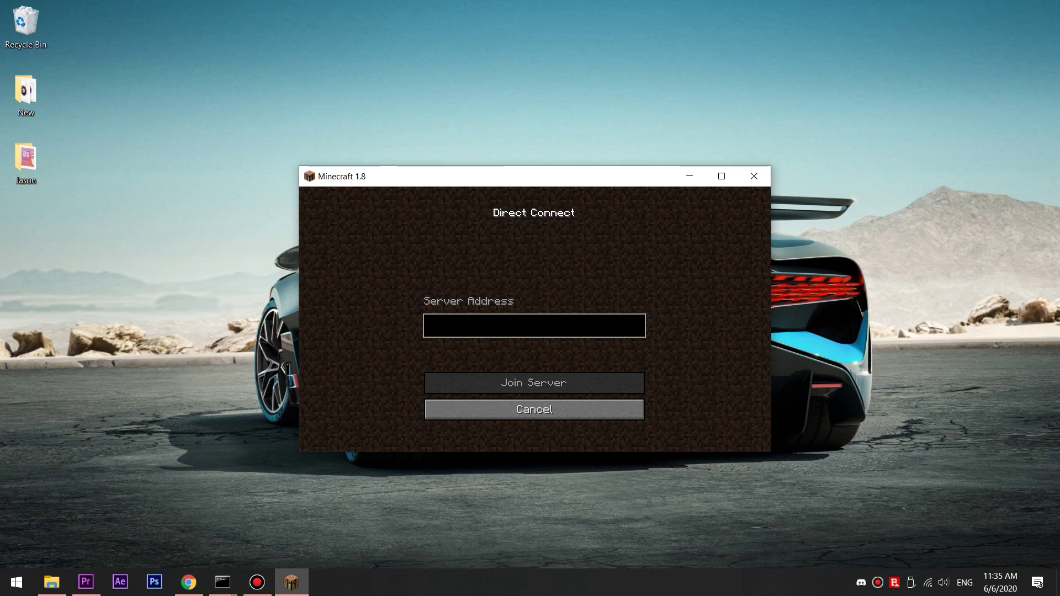
Join the server using the copied public IP address followed by a colon and the server port
key("ctrl+v")
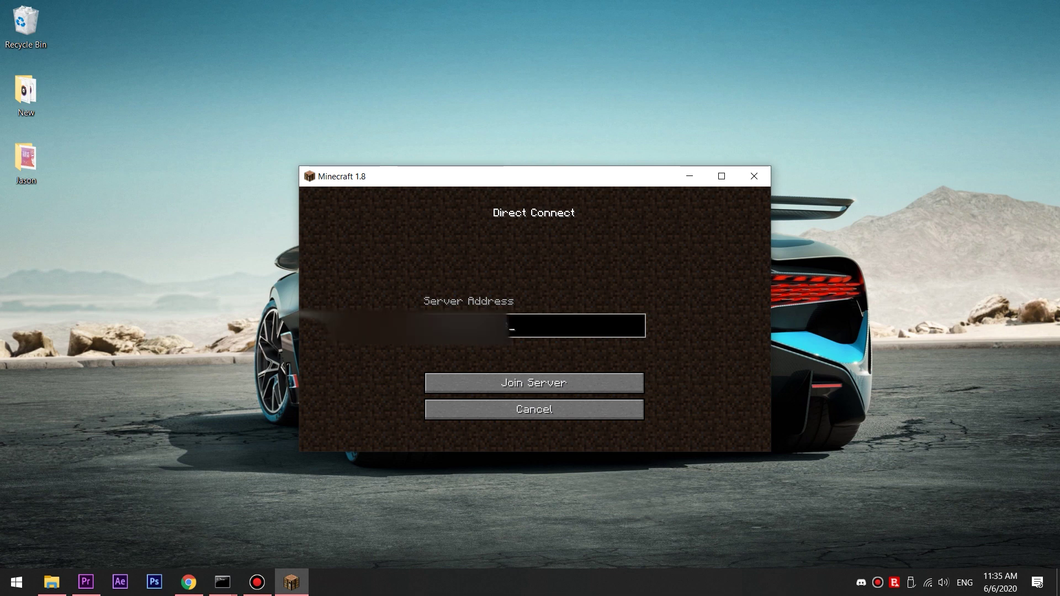
type(":25565")
left_click(534, 382)
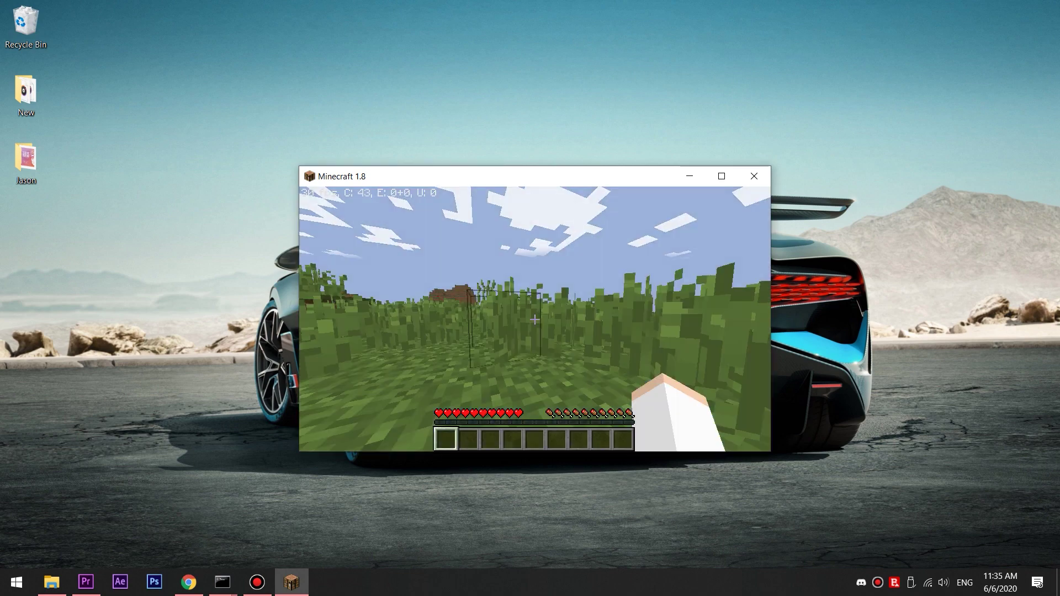
Test the server world by walking forward, breaking tall grass to collect seeds, and briefly opening the inventory
left_click(534, 320)
left_click(535, 319)
key("w")
left_click(534, 319)
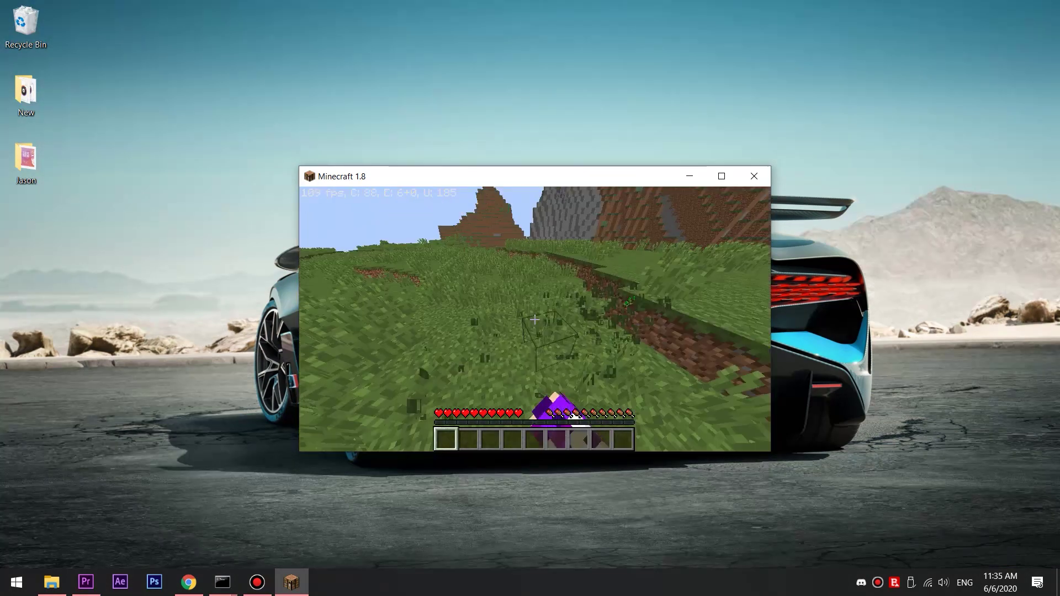
left_click(535, 319)
left_click(535, 319)
left_click(535, 320)
key("e")
key("e")
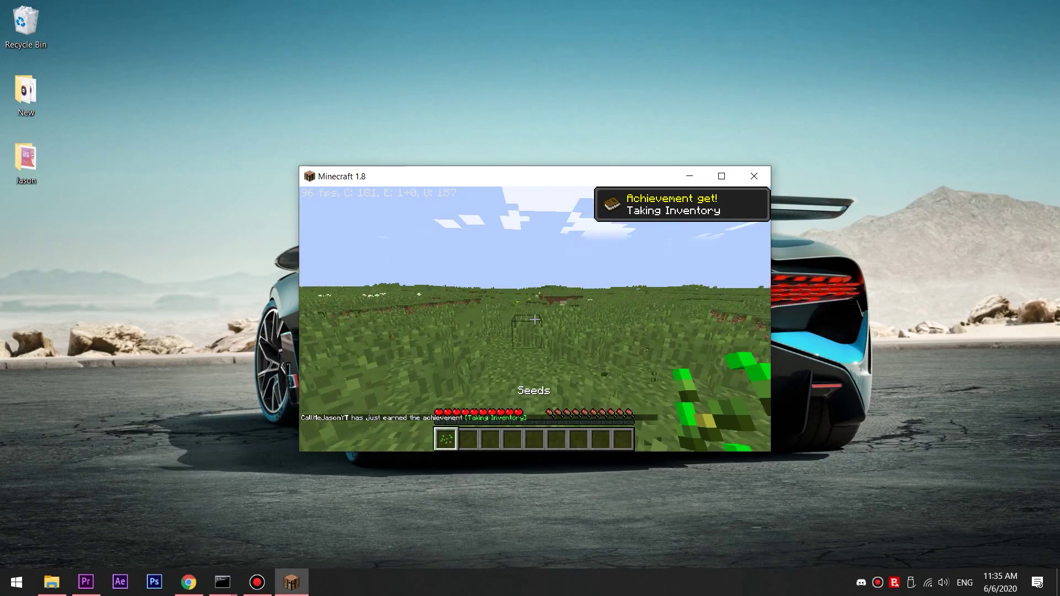